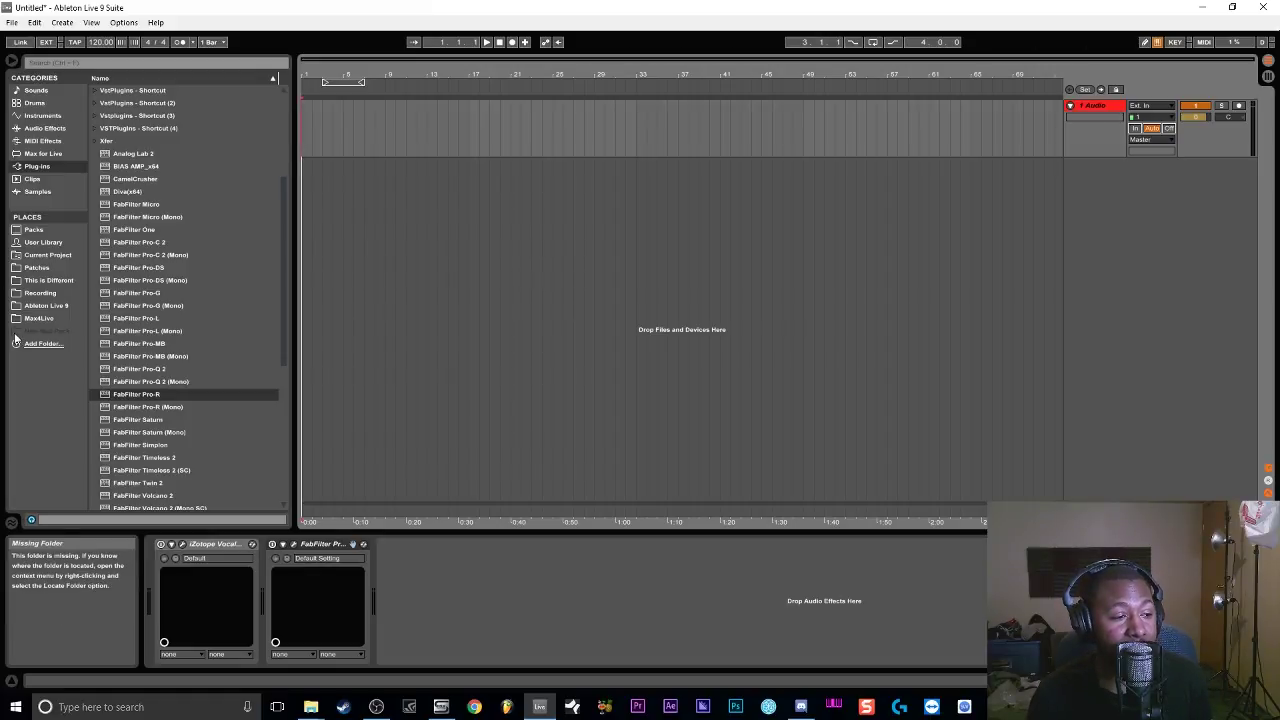
# Open the iZotope VocalSynth plug-in on the audio track and reposition its window so all modules are visible
pyautogui.click(163, 546)
pyautogui.click(181, 546)
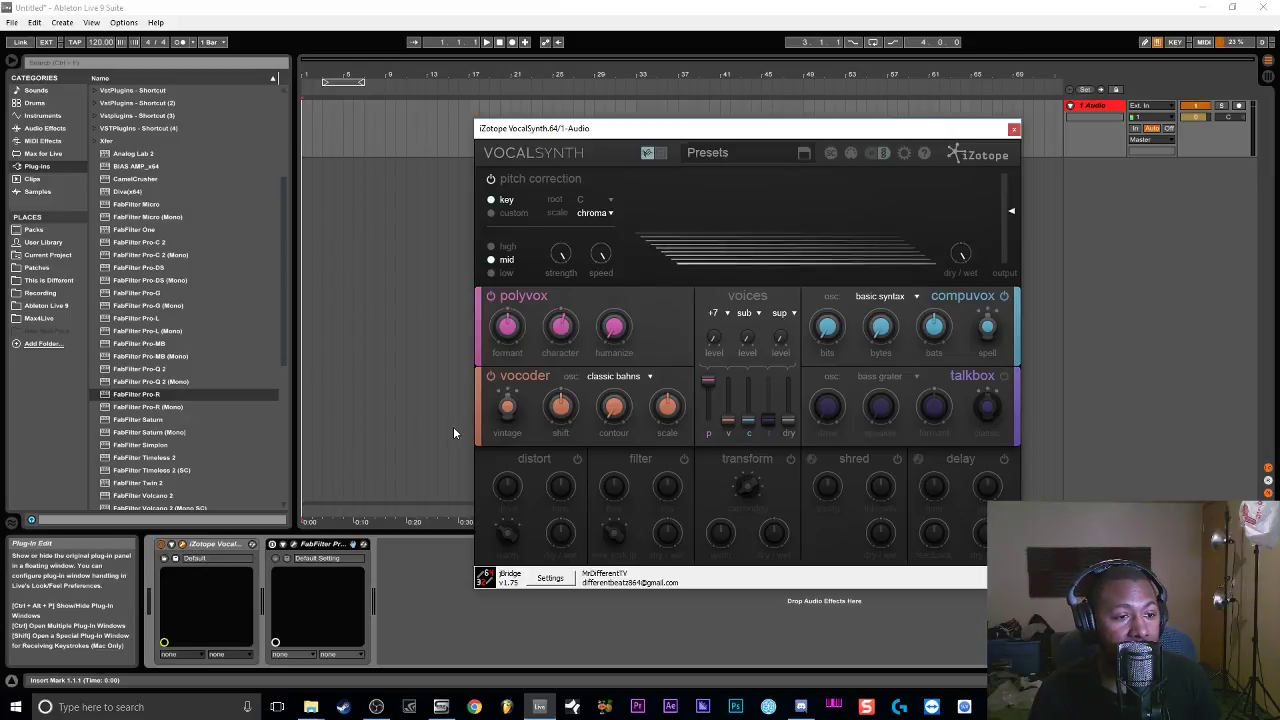
pyautogui.moveTo(757, 127); pyautogui.dragTo(770, 123)
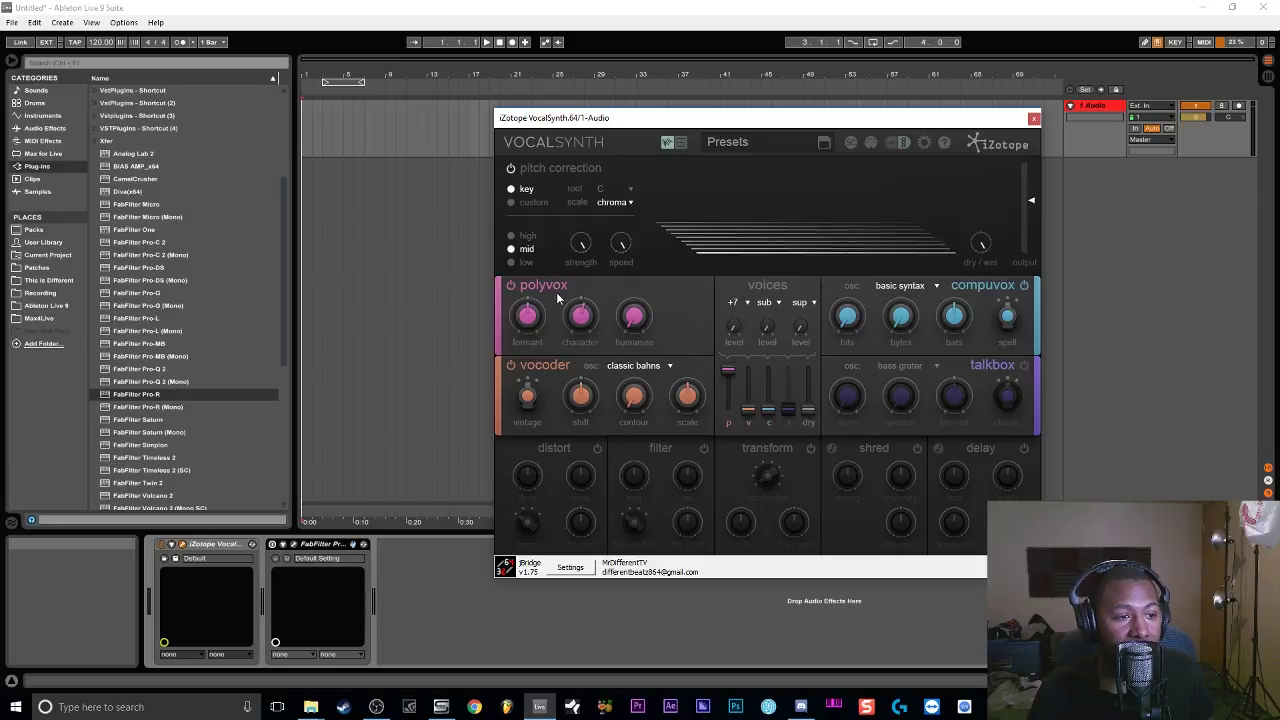
pyautogui.moveTo(561, 381)
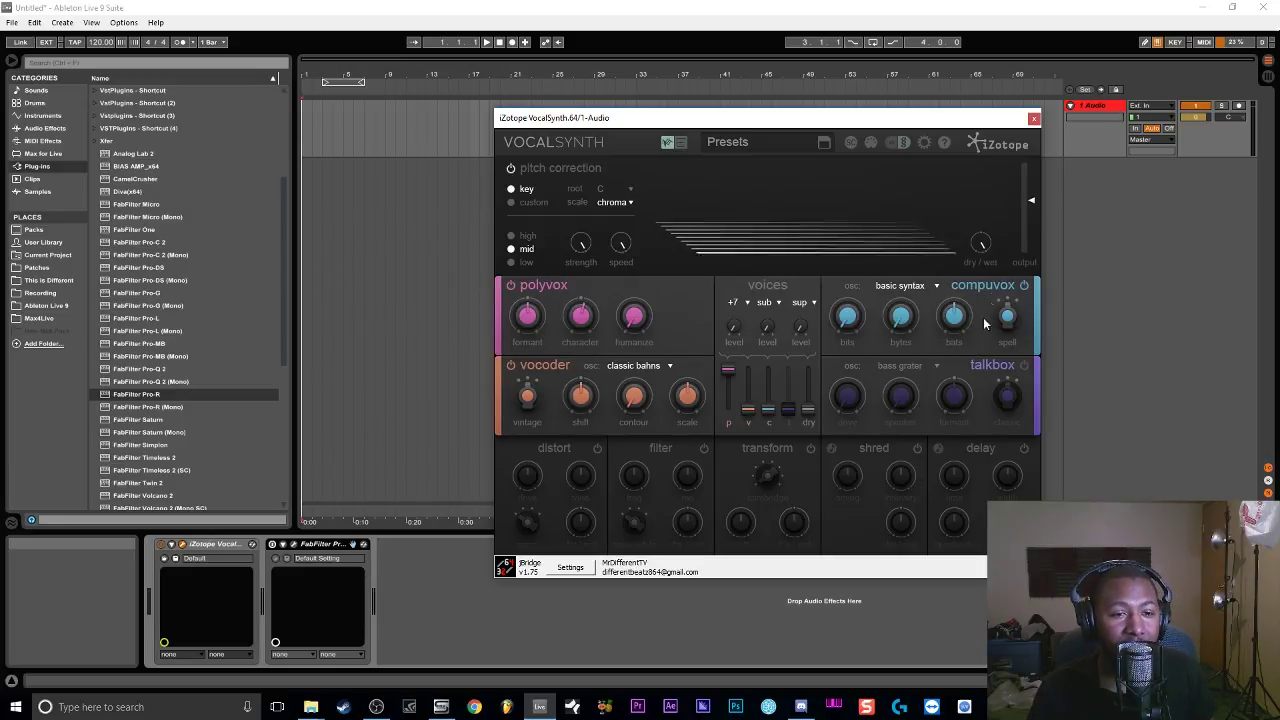
pyautogui.moveTo(954, 308)
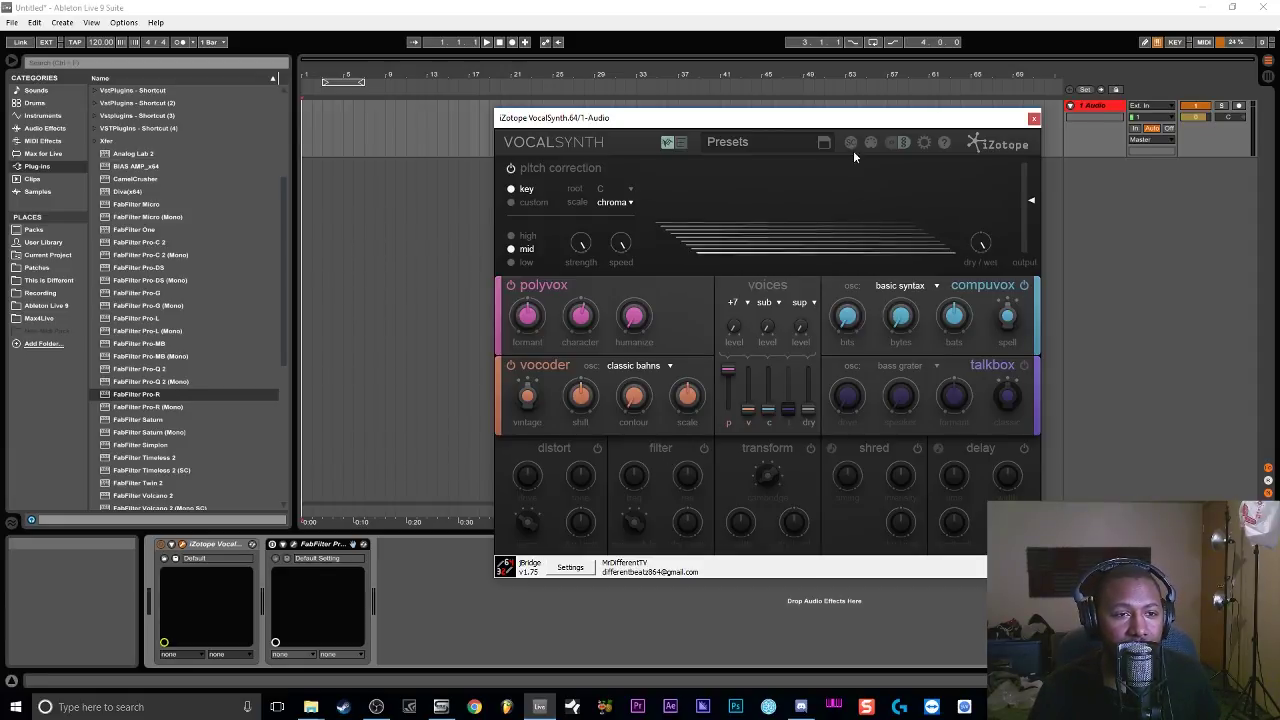
pyautogui.moveTo(840, 121); pyautogui.dragTo(745, 105)
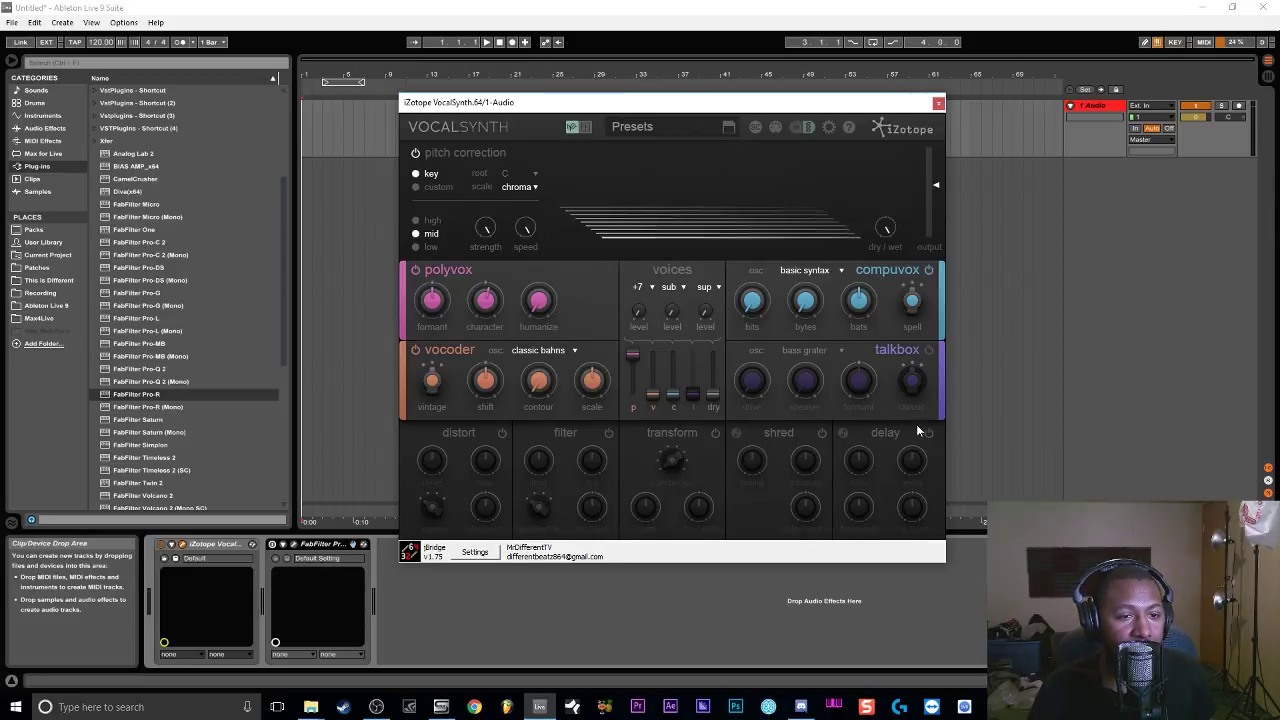
pyautogui.moveTo(872, 299)
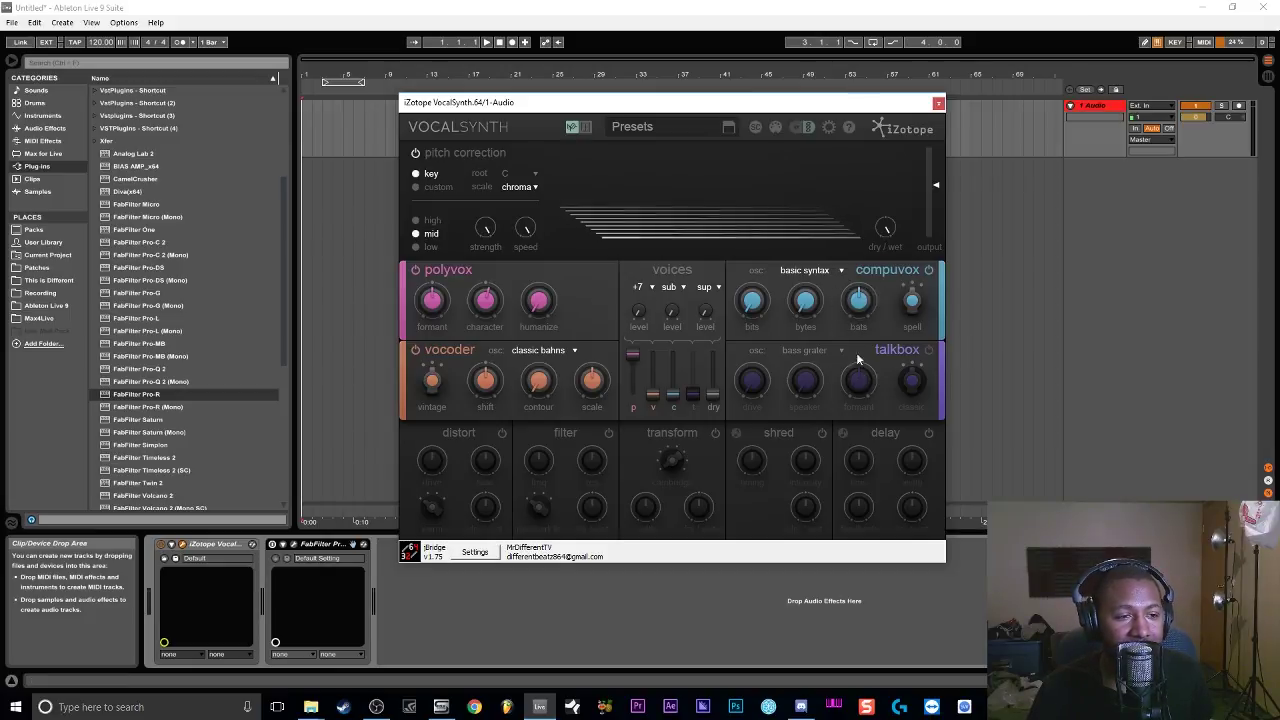
# Turn off the polyvox and vocoder modules in VocalSynth
pyautogui.click(416, 270)
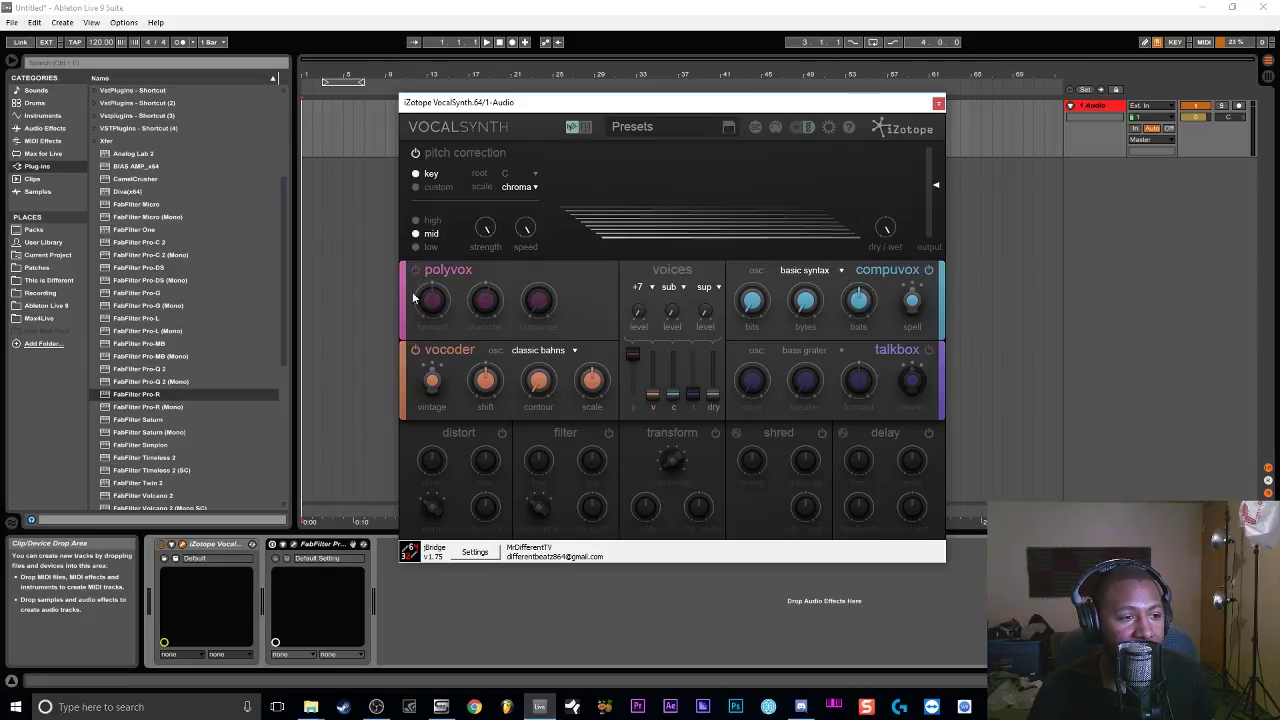
pyautogui.click(415, 349)
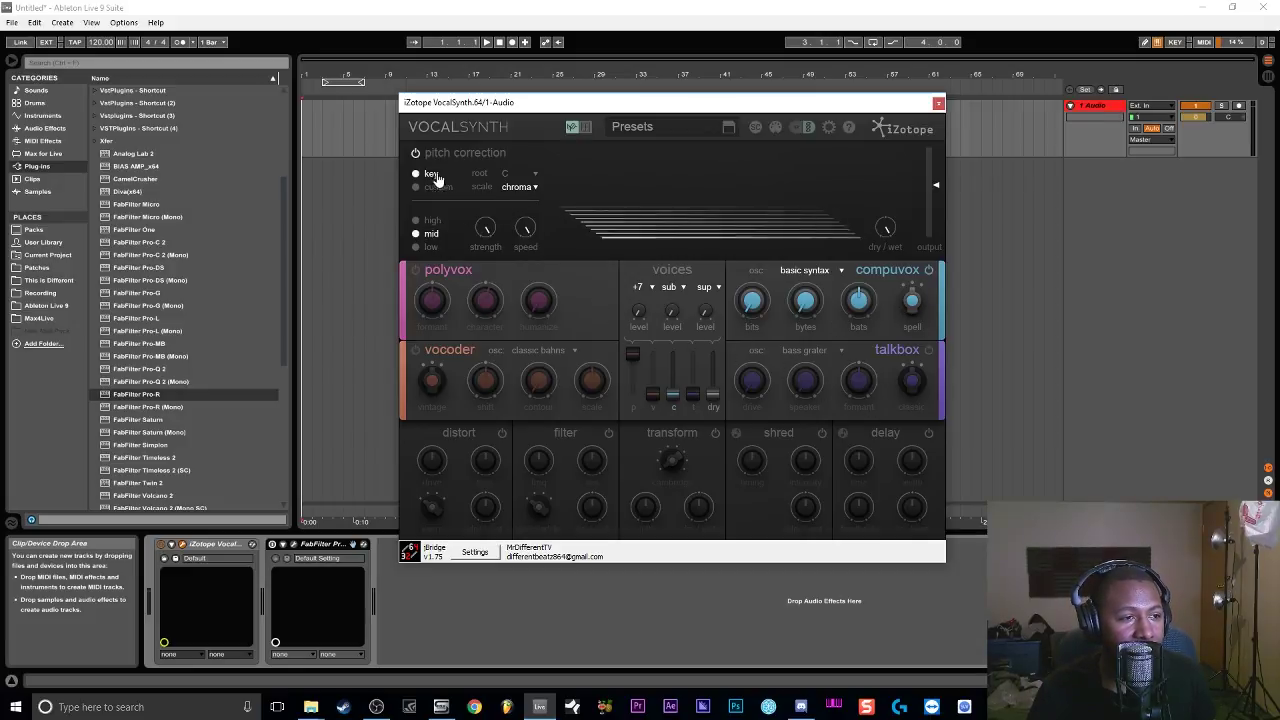
# Set the pitch correction scale to minor and its root to C#
pyautogui.click(518, 188)
pyautogui.click(512, 228)
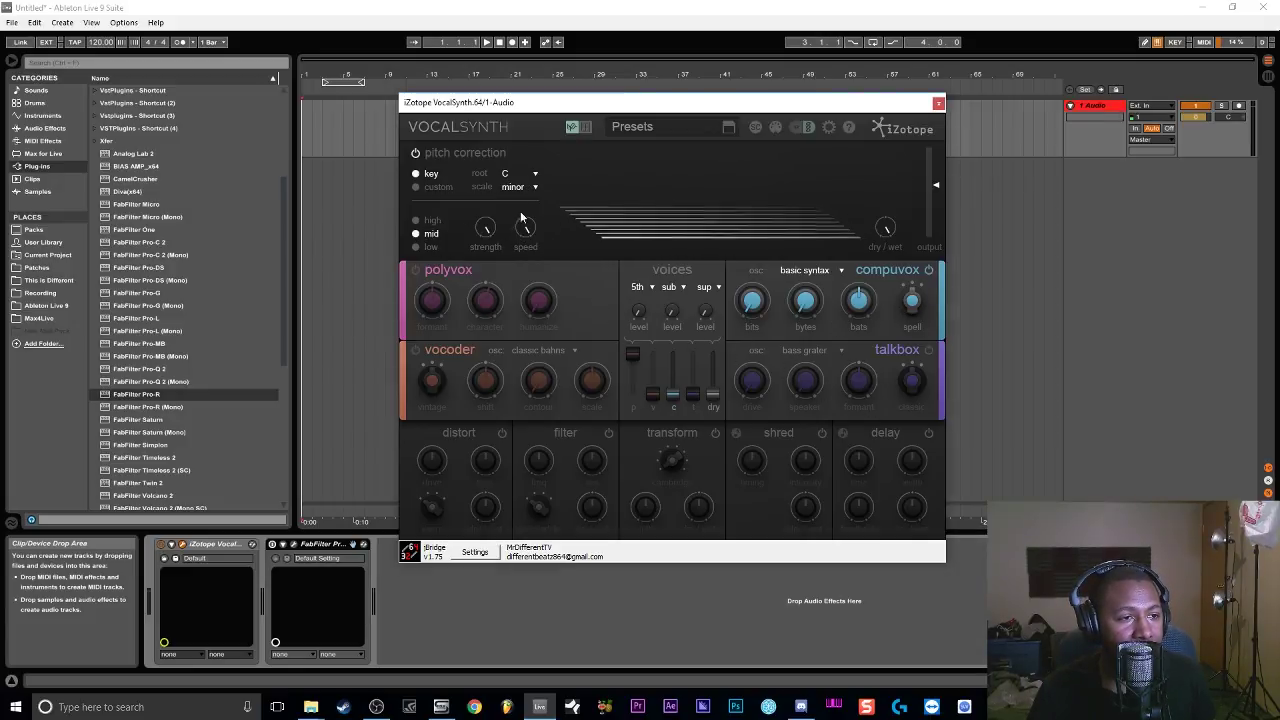
pyautogui.click(515, 173)
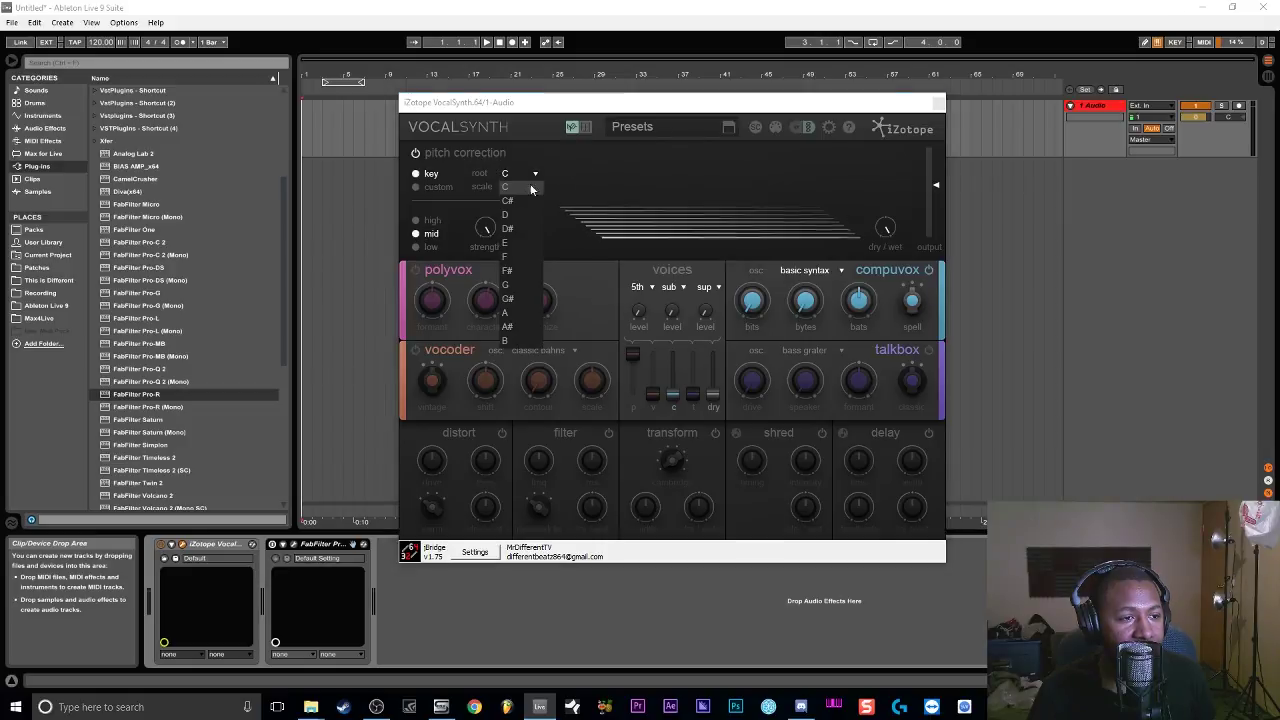
pyautogui.click(518, 200)
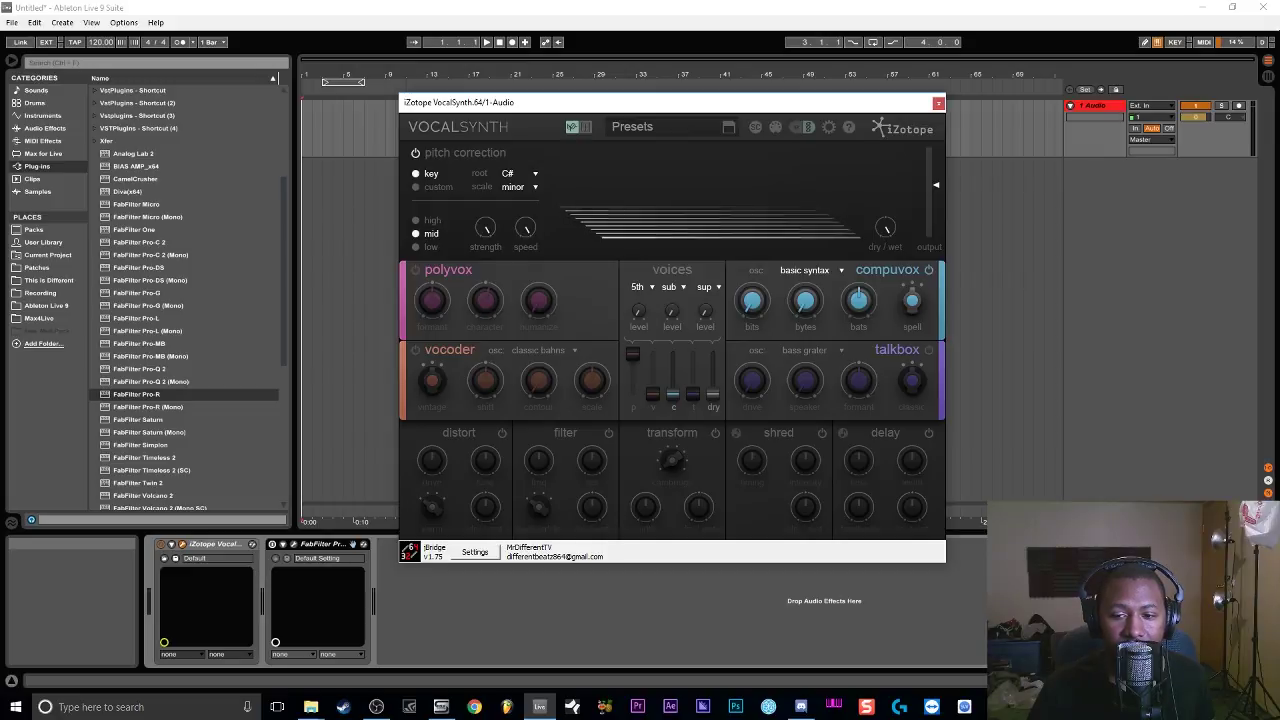
# Set the audio track's monitoring to In and raise VocalSynth's dry signal to full level
pyautogui.click(376, 706)
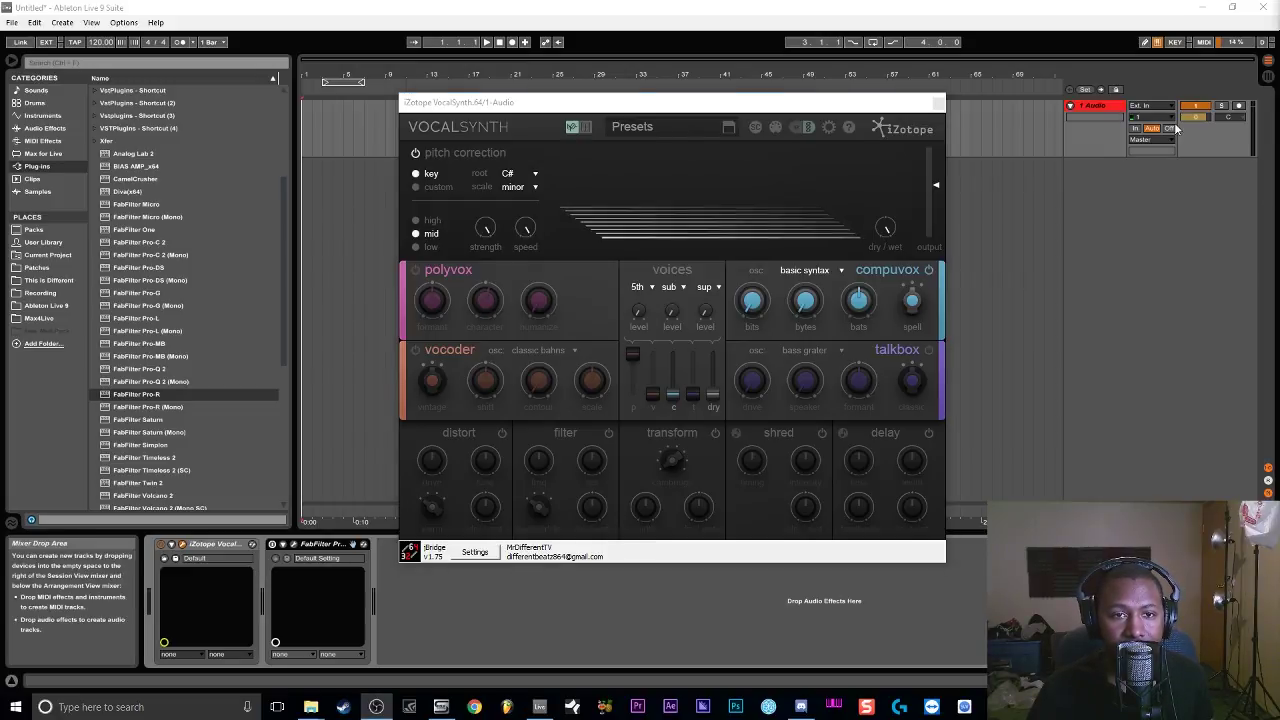
pyautogui.click(1136, 129)
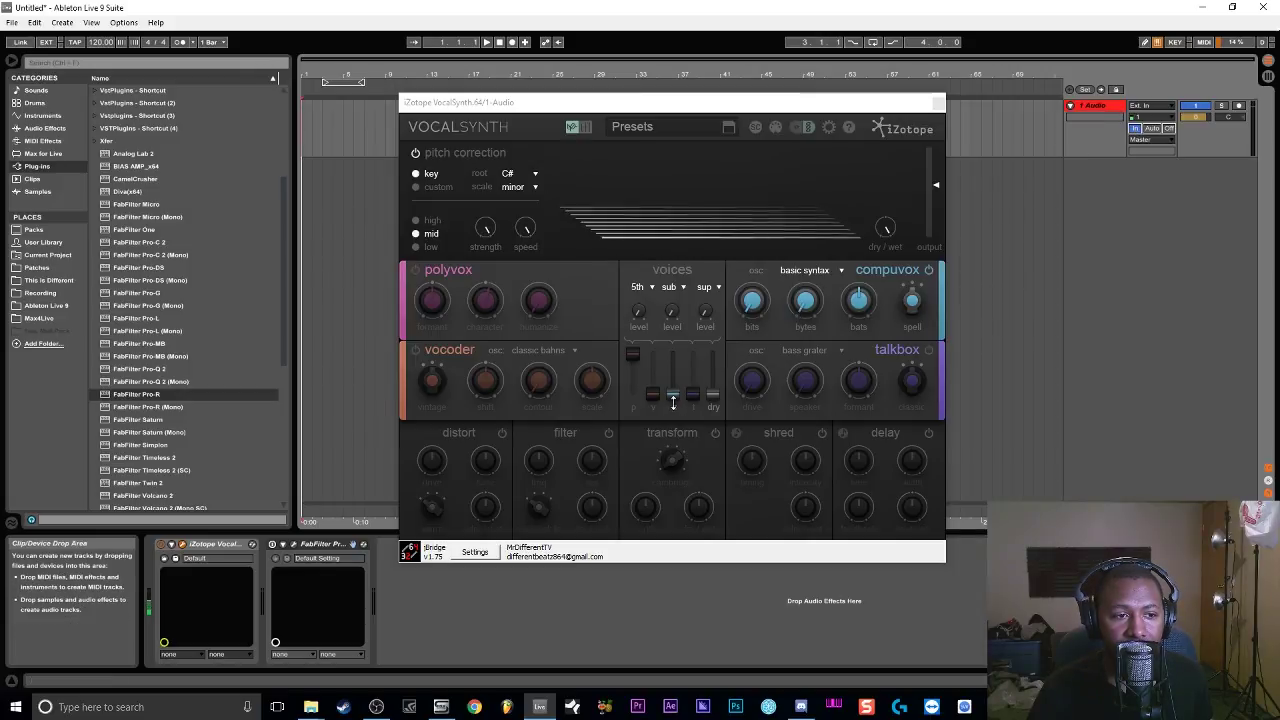
pyautogui.moveTo(673, 400)
pyautogui.mouseDown()
pyautogui.moveTo(674, 368)
pyautogui.moveTo(679, 405)
pyautogui.mouseUp()
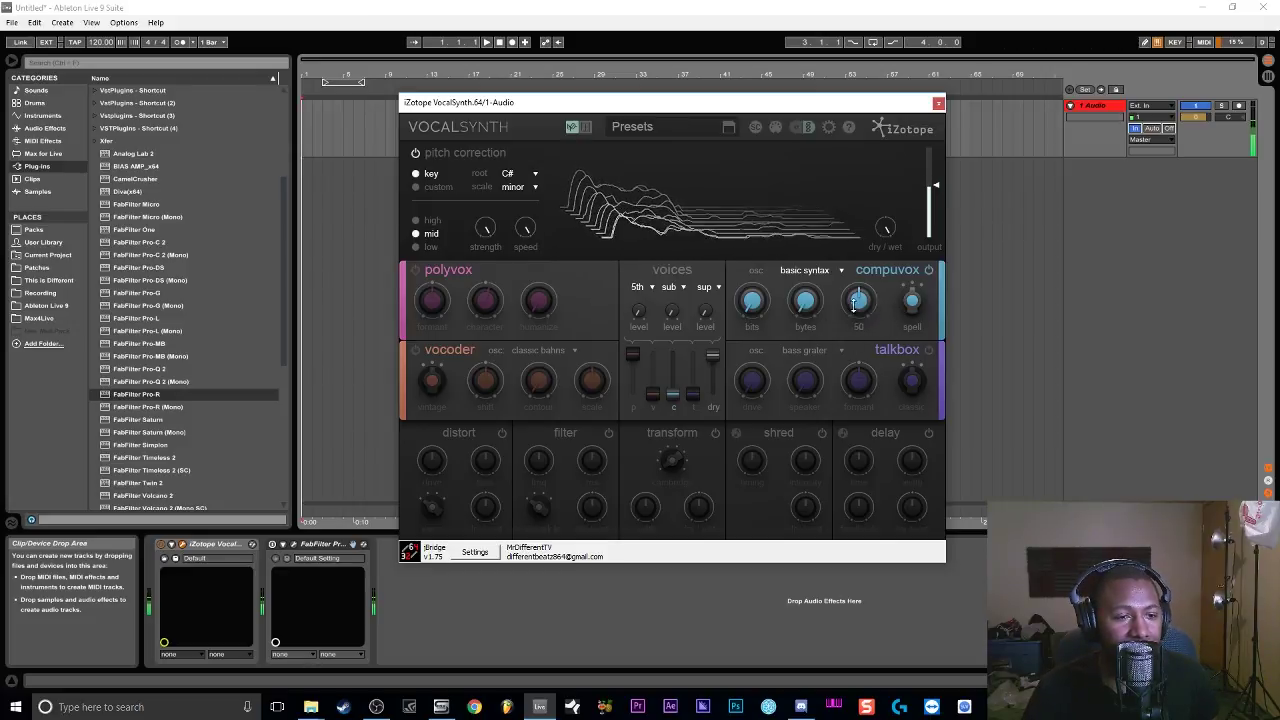
pyautogui.moveTo(856, 314)
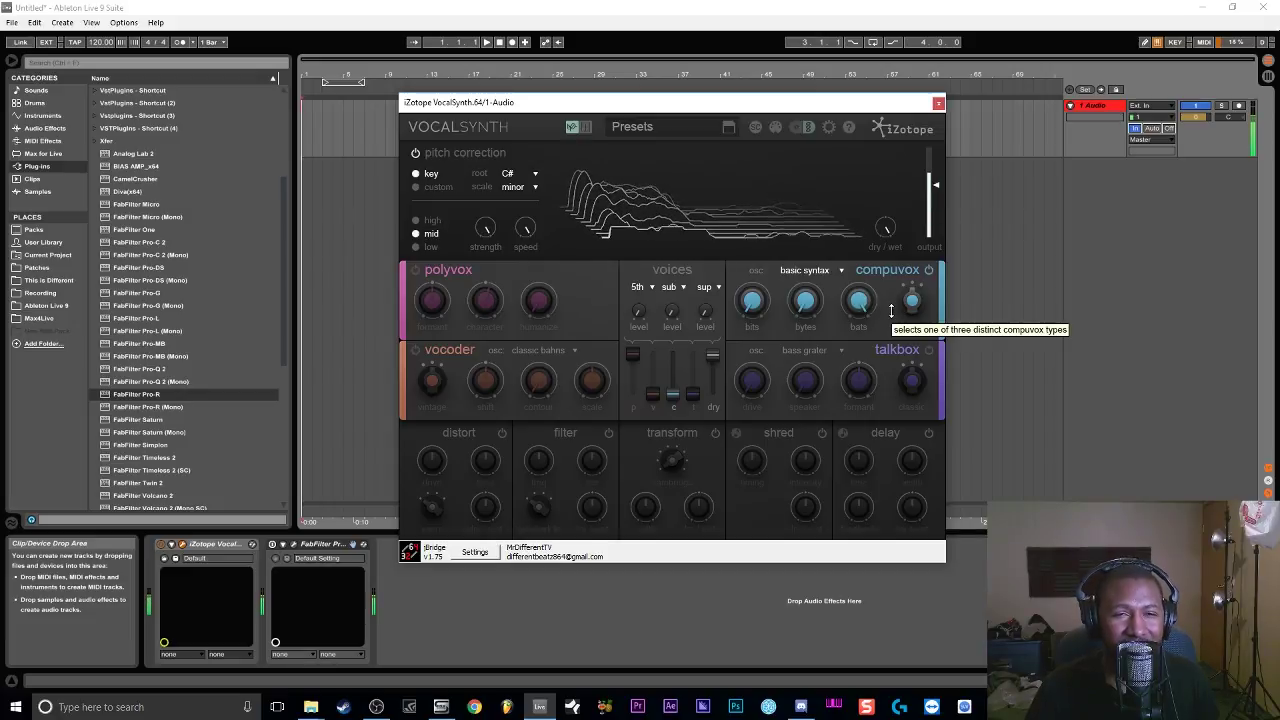
# Lower the dry signal to minimum, try the compuvox level at 100, and reduce it to about 49
pyautogui.moveTo(712, 356); pyautogui.dragTo(675, 352)
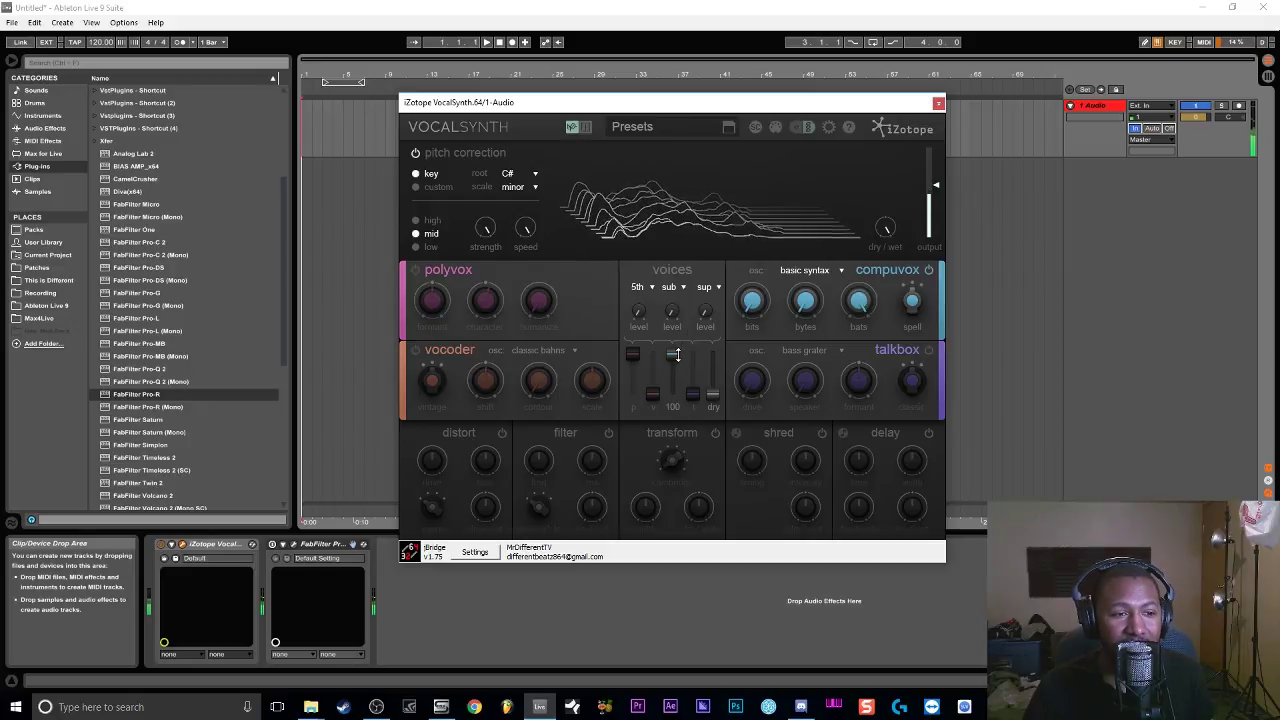
pyautogui.moveTo(679, 401); pyautogui.dragTo(688, 414)
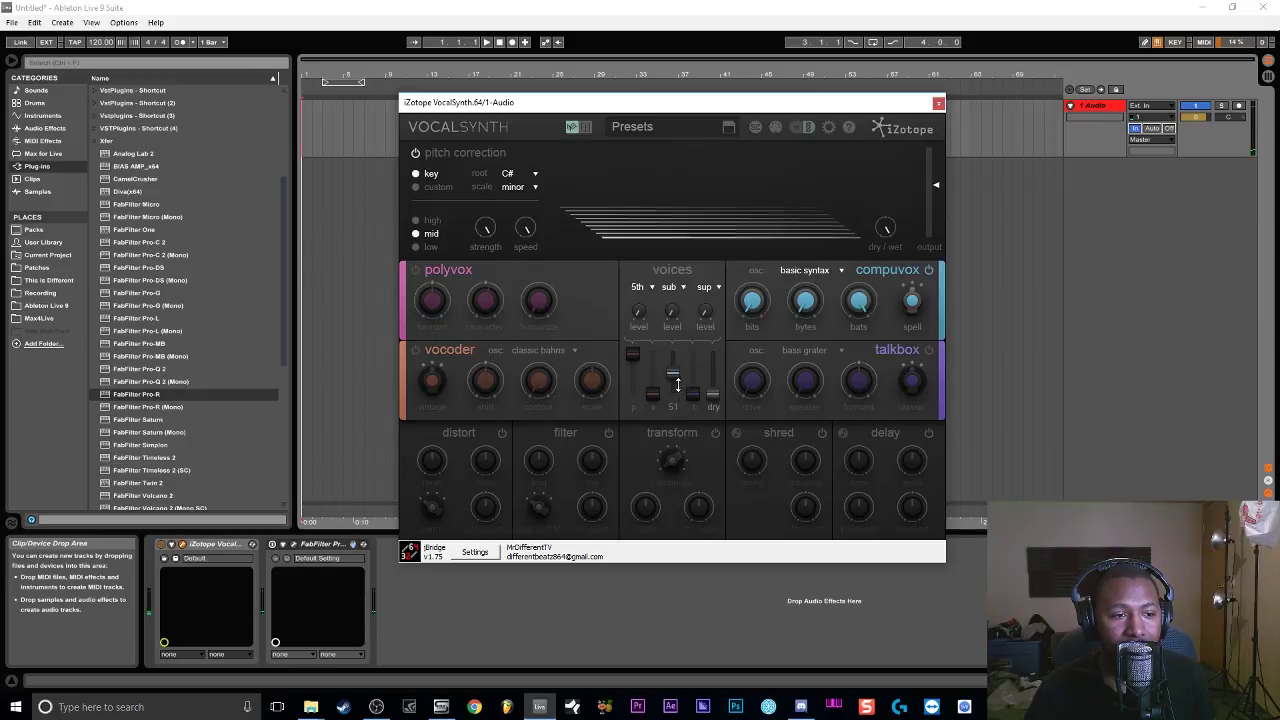
pyautogui.moveTo(677, 385); pyautogui.dragTo(675, 410)
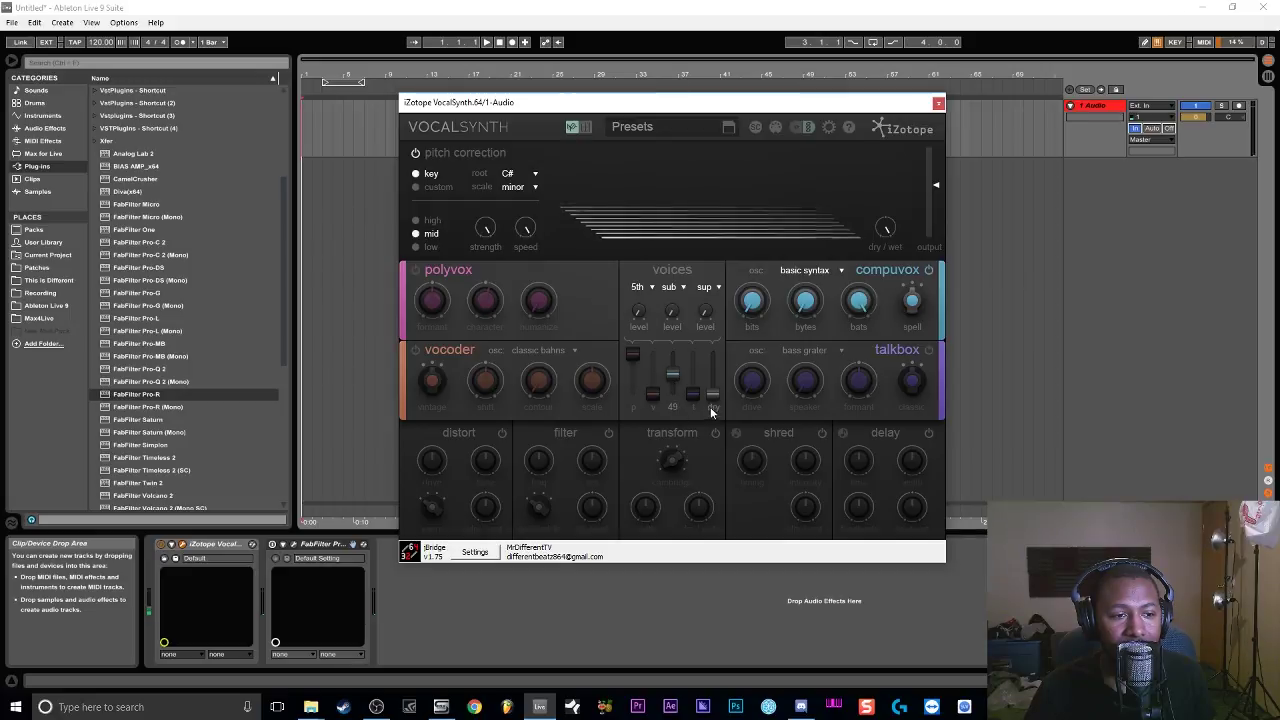
# Swap the compuvox module for the talkbox in its bright type, with the dry signal back at full level
pyautogui.click(929, 271)
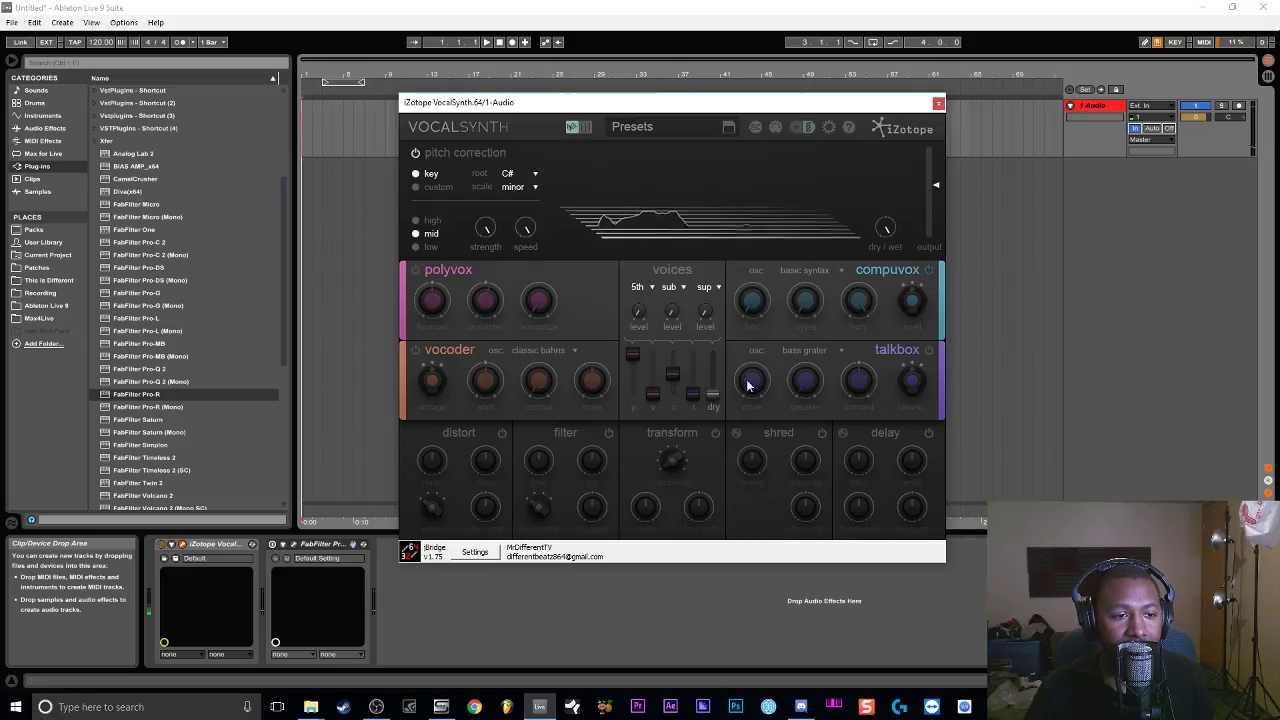
pyautogui.moveTo(713, 394); pyautogui.dragTo(716, 342)
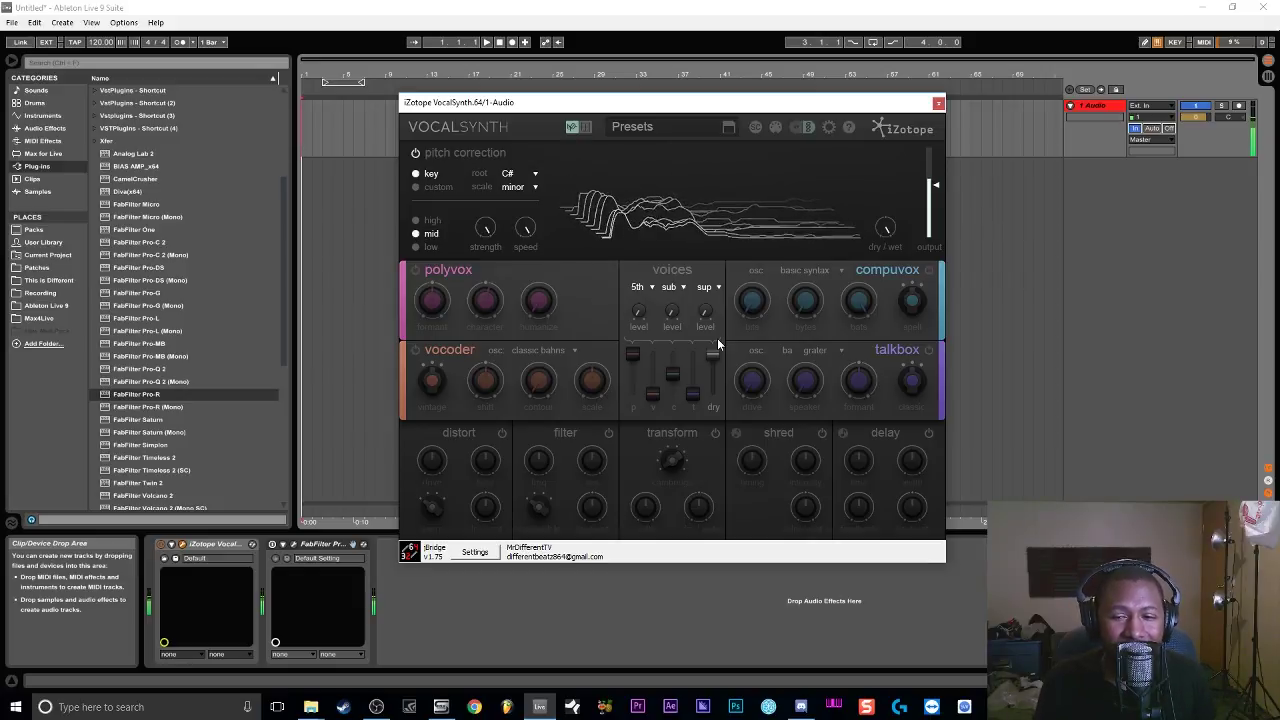
pyautogui.click(929, 354)
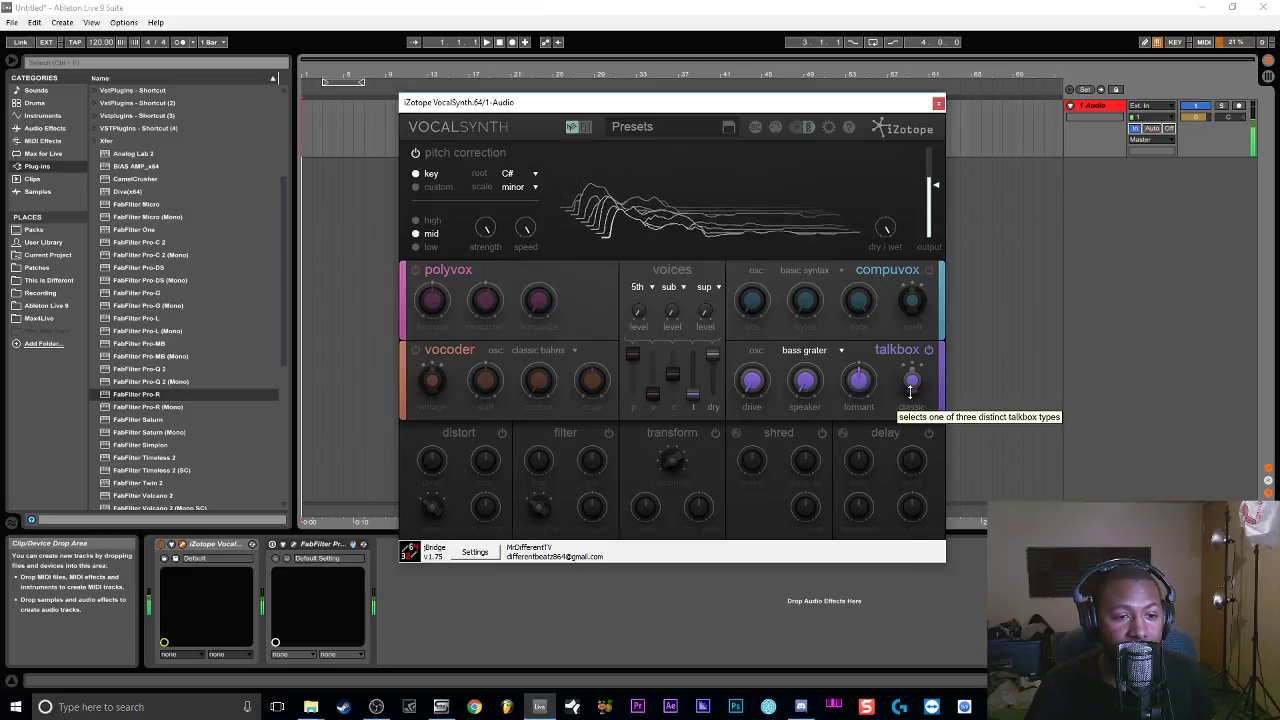
pyautogui.moveTo(913, 390); pyautogui.dragTo(912, 432)
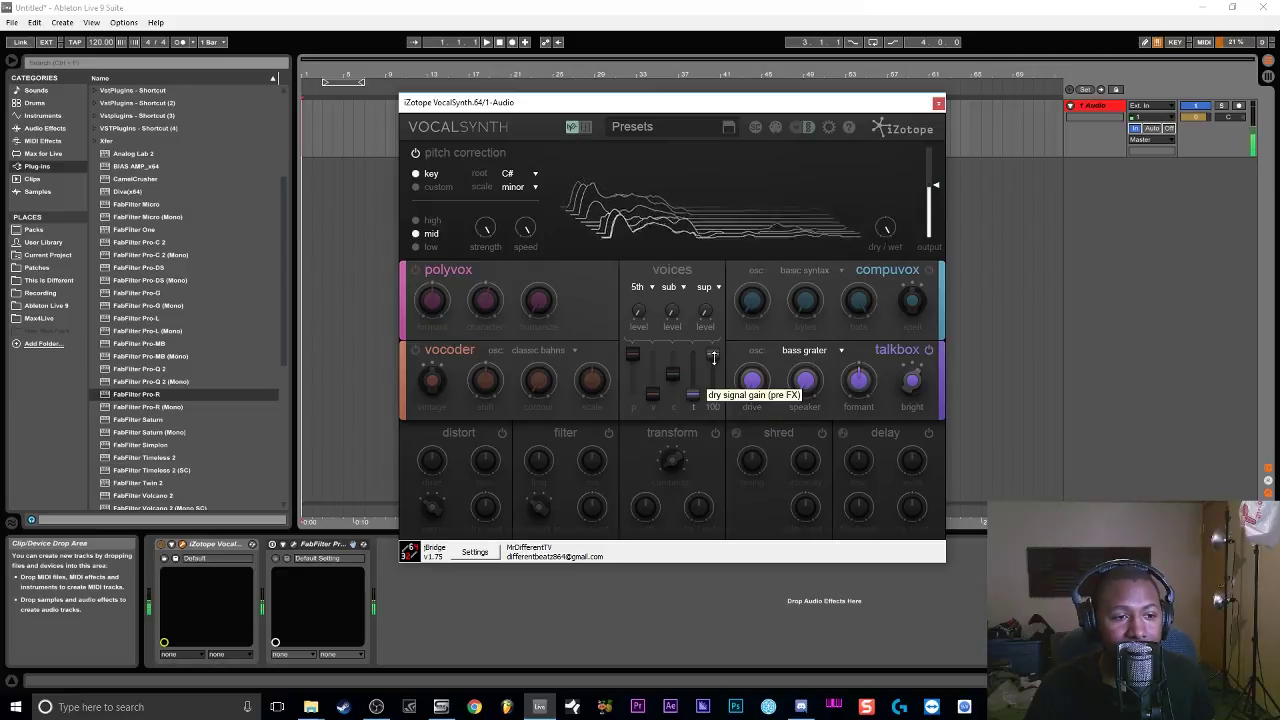
# Audition the talkbox alone at level 100 without dry signal, and return the talkbox to 0 and dry to 100
pyautogui.moveTo(712, 378); pyautogui.dragTo(714, 437)
pyautogui.moveTo(692, 394); pyautogui.dragTo(693, 352)
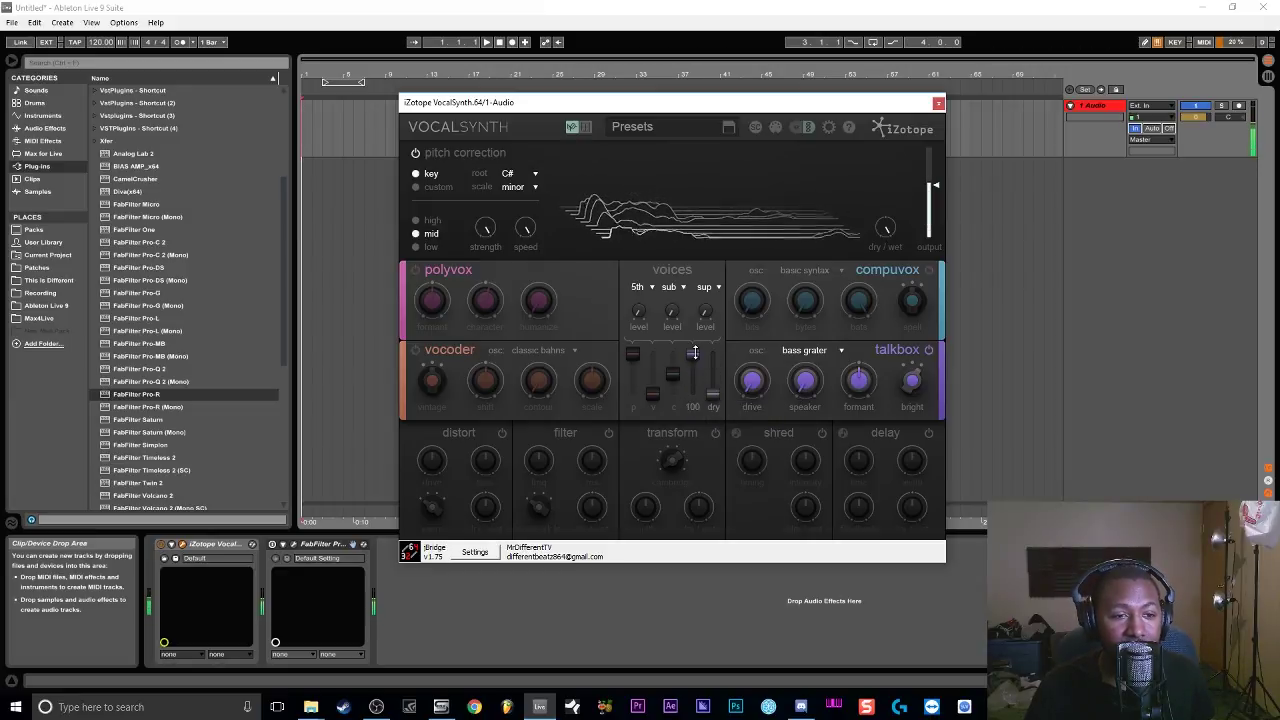
pyautogui.moveTo(791, 397)
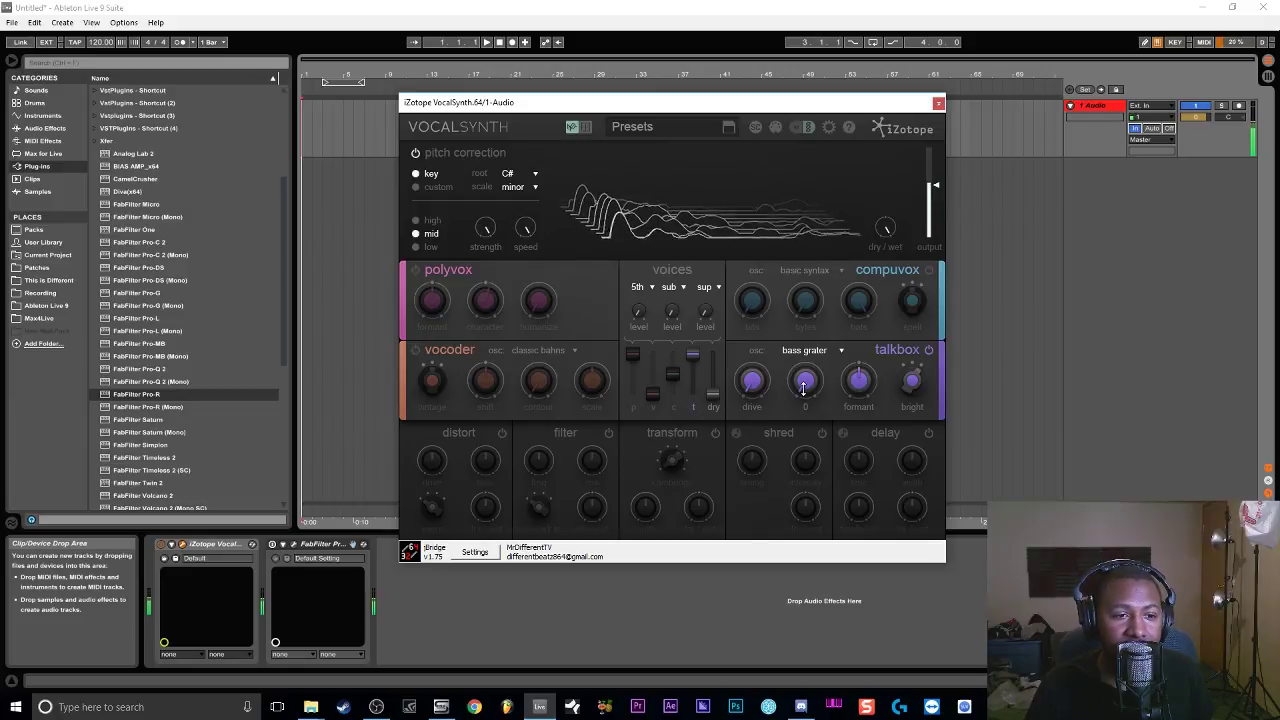
pyautogui.moveTo(693, 358)
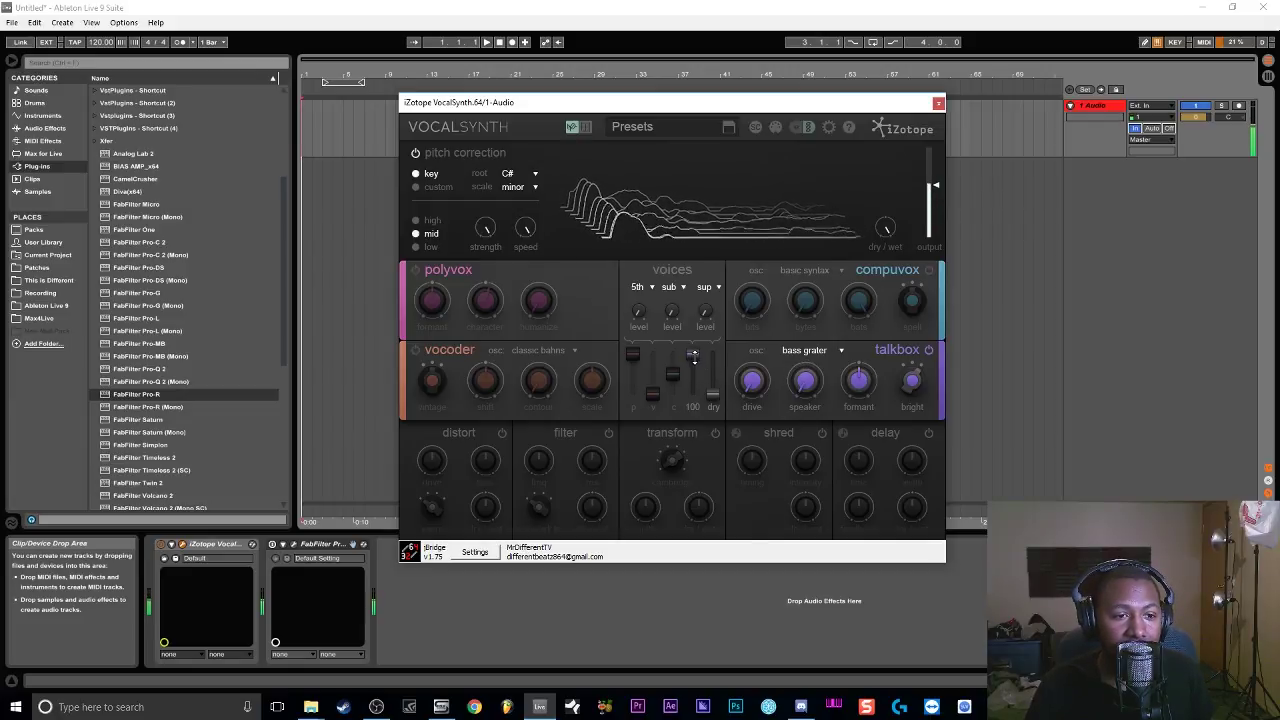
pyautogui.moveTo(690, 354)
pyautogui.mouseDown()
pyautogui.moveTo(692, 394)
pyautogui.moveTo(713, 355)
pyautogui.mouseUp()
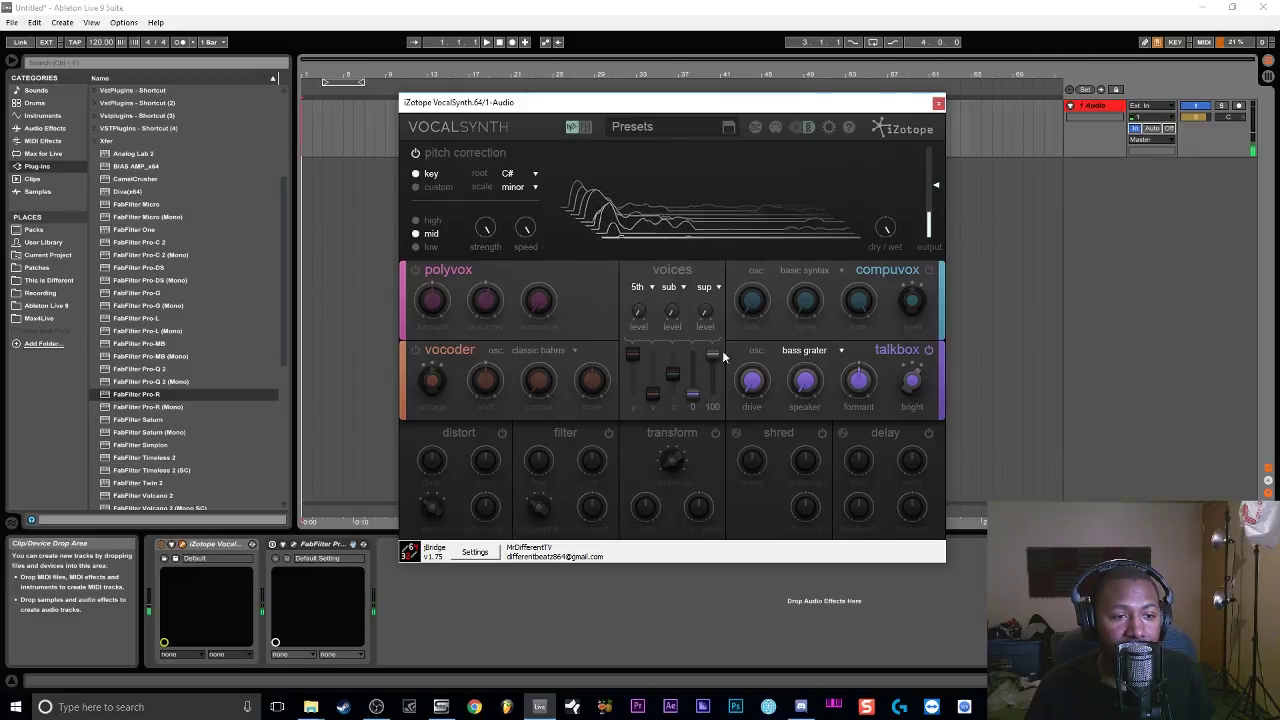
# Set the talkbox oscillator to chipped bits and audition it without dry signal before restoring full dry level
pyautogui.click(824, 351)
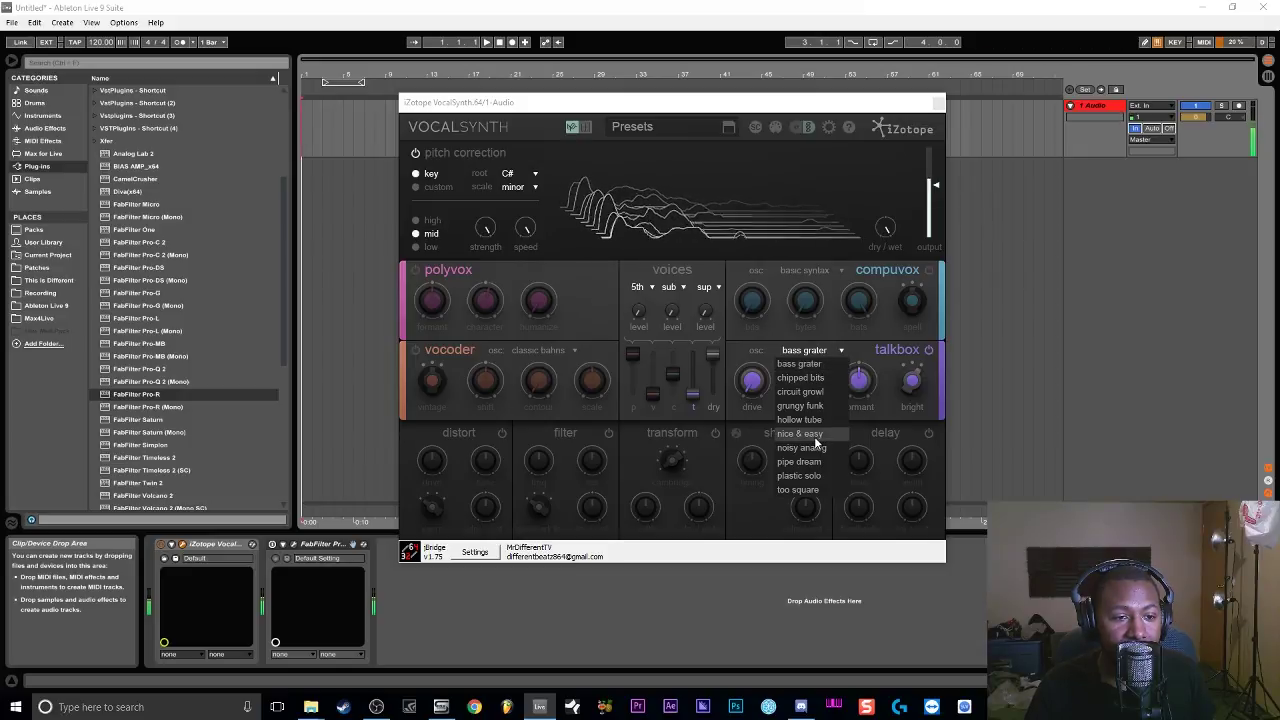
pyautogui.click(806, 378)
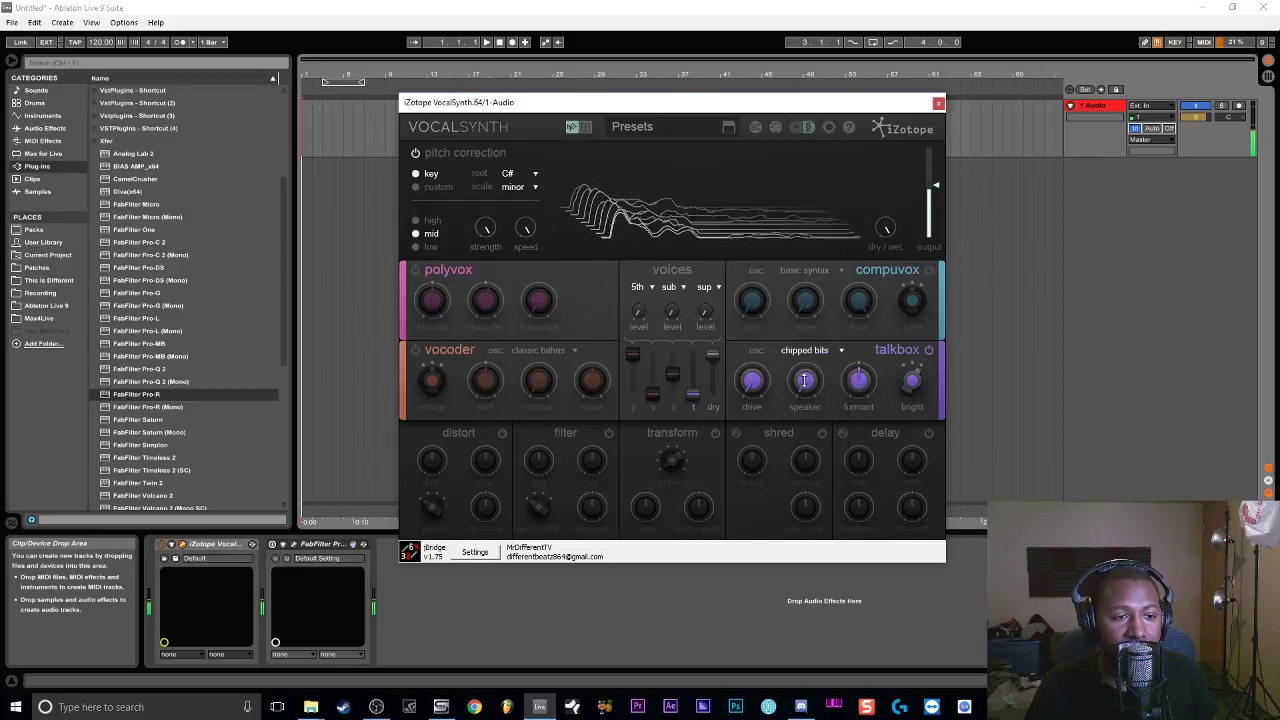
pyautogui.moveTo(692, 395); pyautogui.dragTo(718, 422)
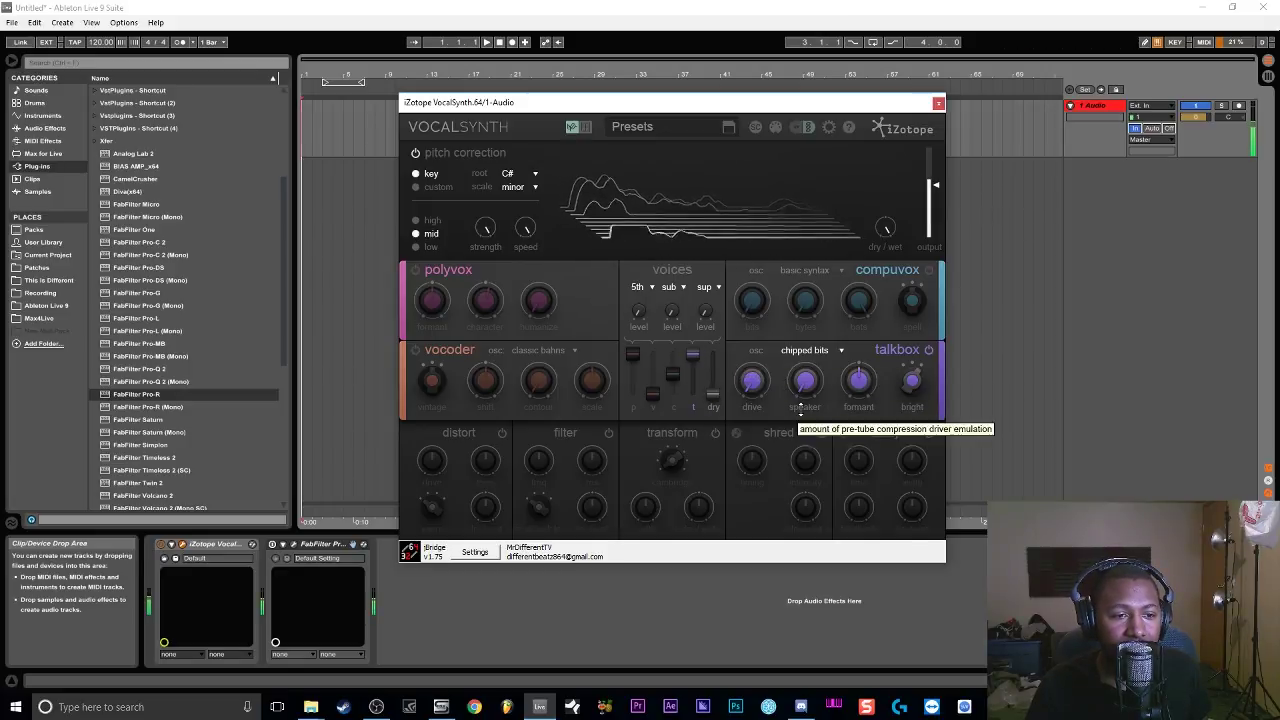
pyautogui.moveTo(695, 362)
pyautogui.moveTo(695, 362)
pyautogui.mouseDown()
pyautogui.moveTo(694, 395)
pyautogui.moveTo(712, 354)
pyautogui.mouseUp()
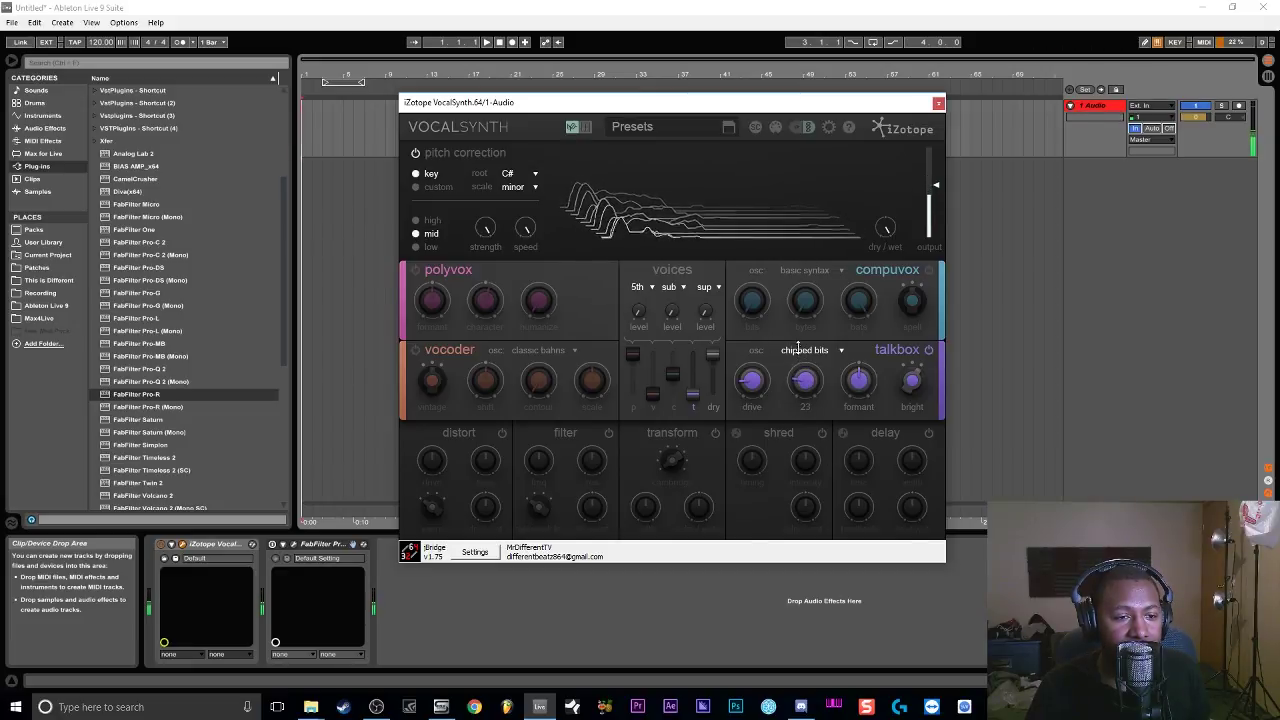
# Raise the talkbox drive and speaker amounts, and switch the mix to full talkbox level with minimum dry signal
pyautogui.moveTo(797, 347); pyautogui.dragTo(792, 258)
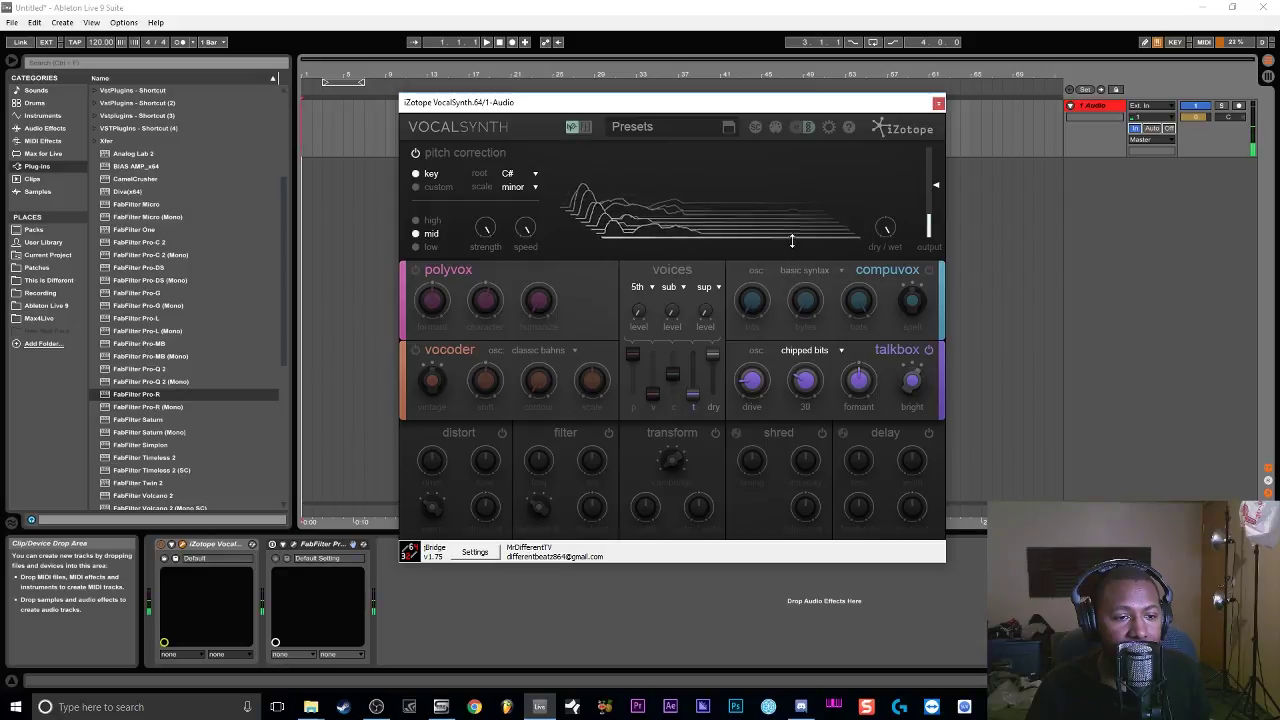
pyautogui.moveTo(693, 392)
pyautogui.mouseDown()
pyautogui.moveTo(693, 354)
pyautogui.moveTo(712, 393)
pyautogui.mouseUp()
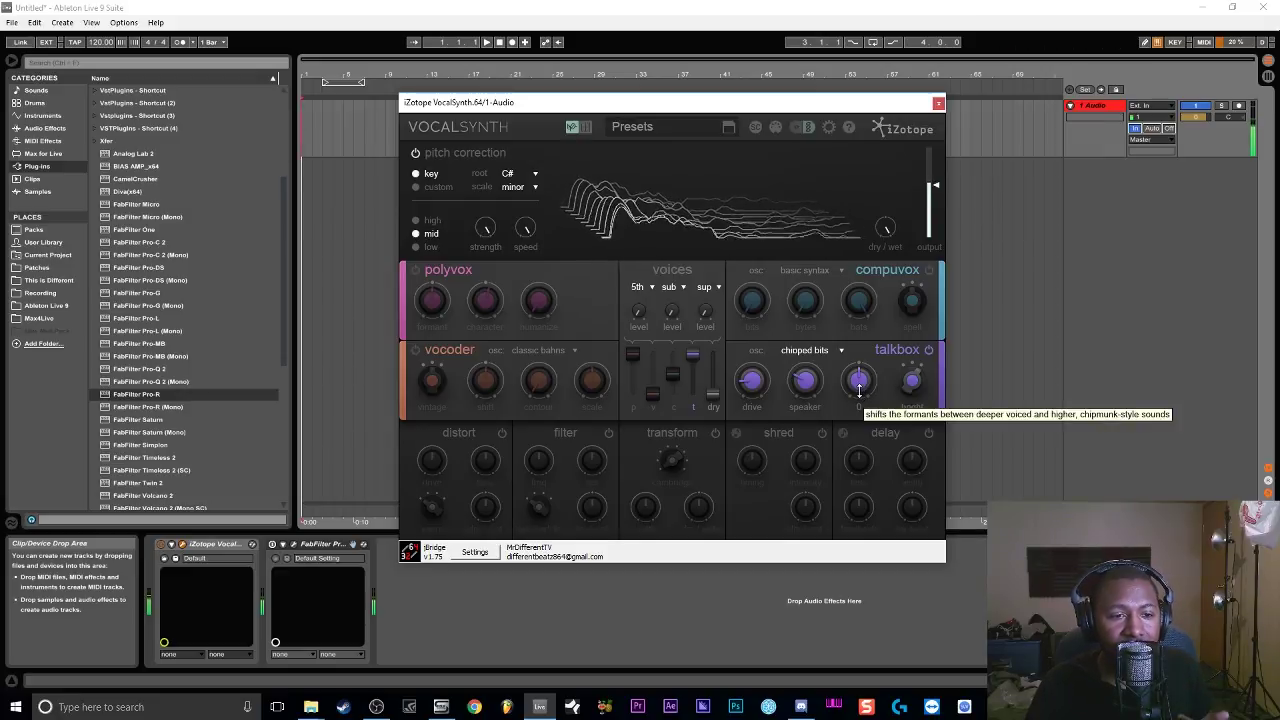
# Try the talkbox formant at about -82 and bring it back to about 2
pyautogui.moveTo(859, 391); pyautogui.dragTo(867, 466)
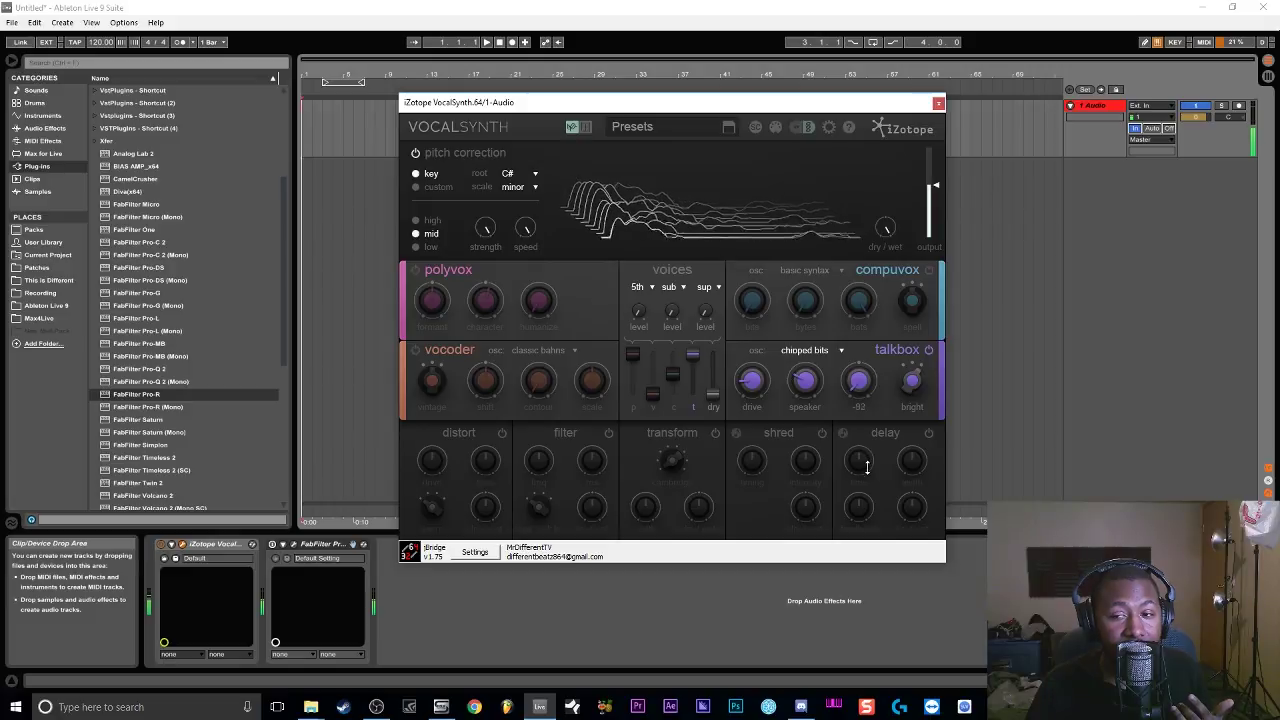
pyautogui.moveTo(861, 392); pyautogui.dragTo(863, 380)
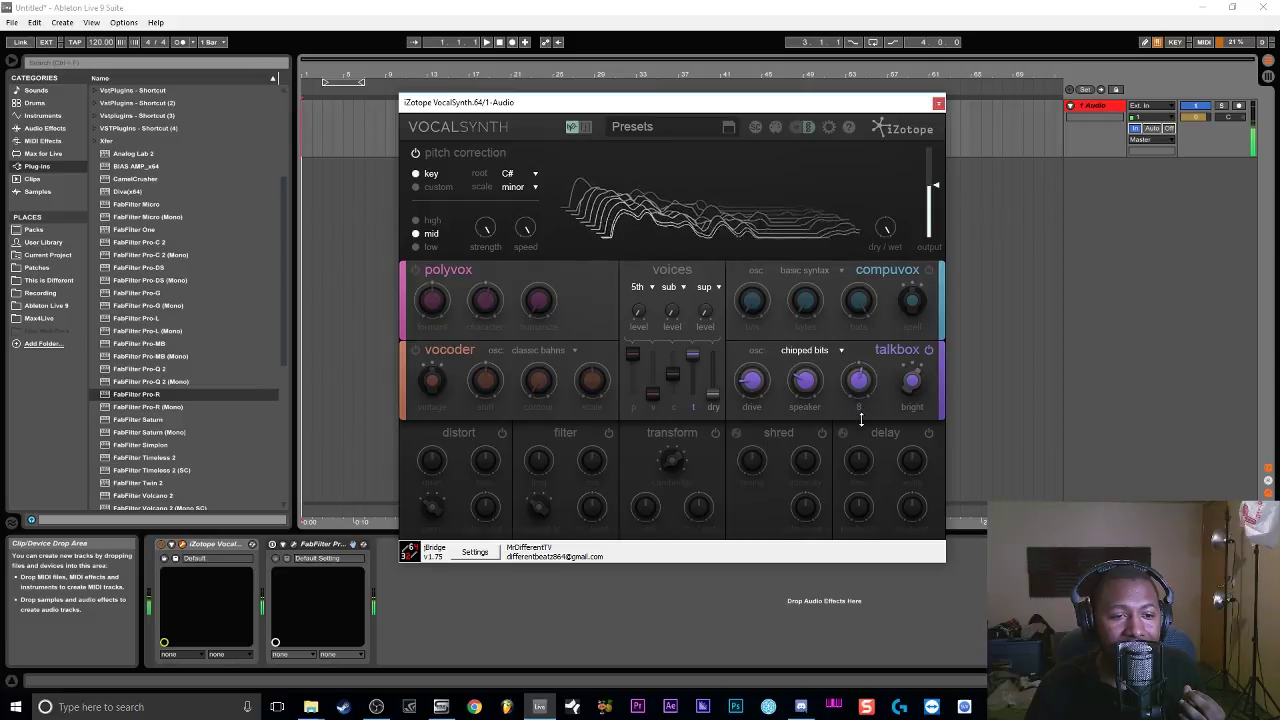
pyautogui.moveTo(861, 423); pyautogui.dragTo(862, 425)
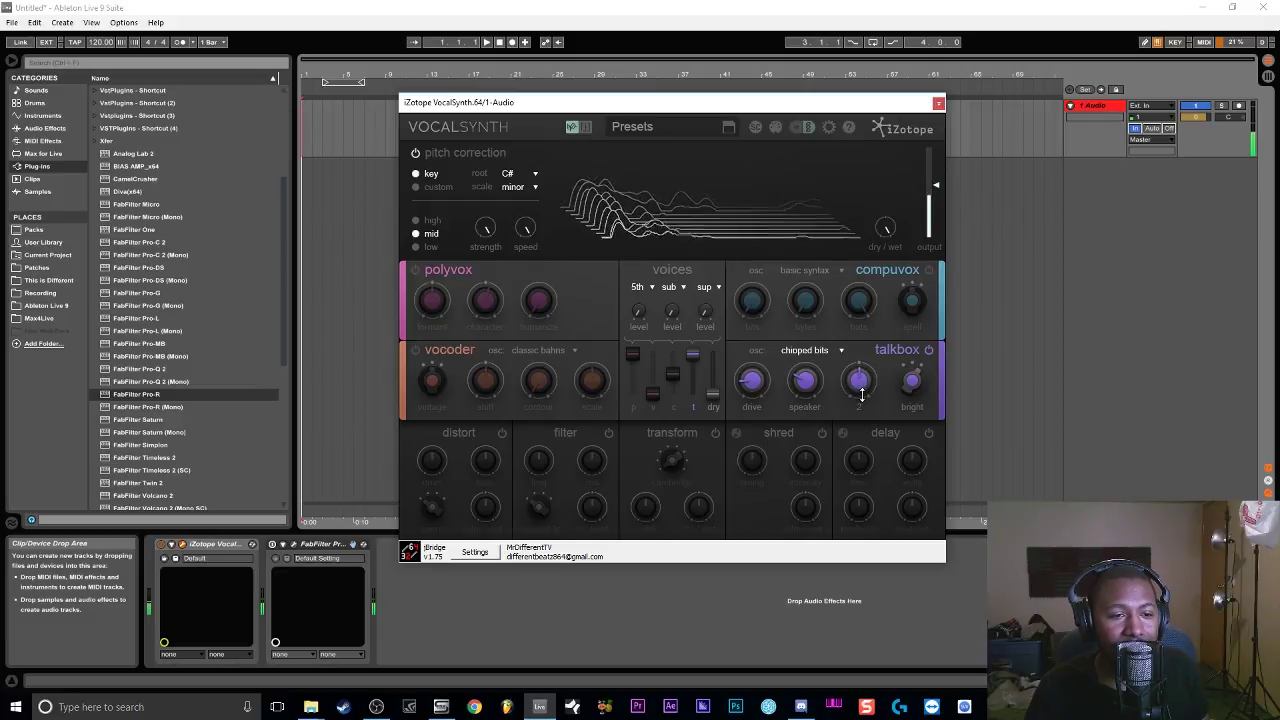
# Bypass the VocalSynth device in the audio track's chain and enable VocalSynth's transform module
pyautogui.moveTo(709, 390)
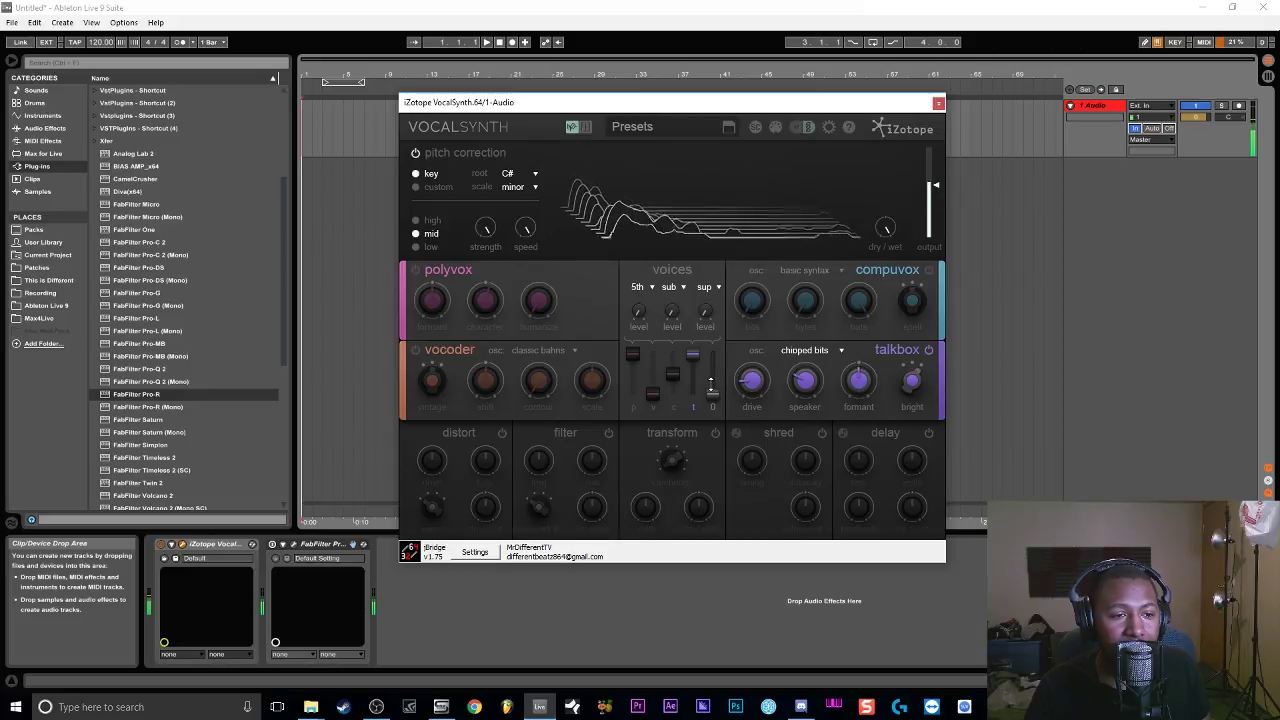
pyautogui.hotkey('alt', 'Tab')
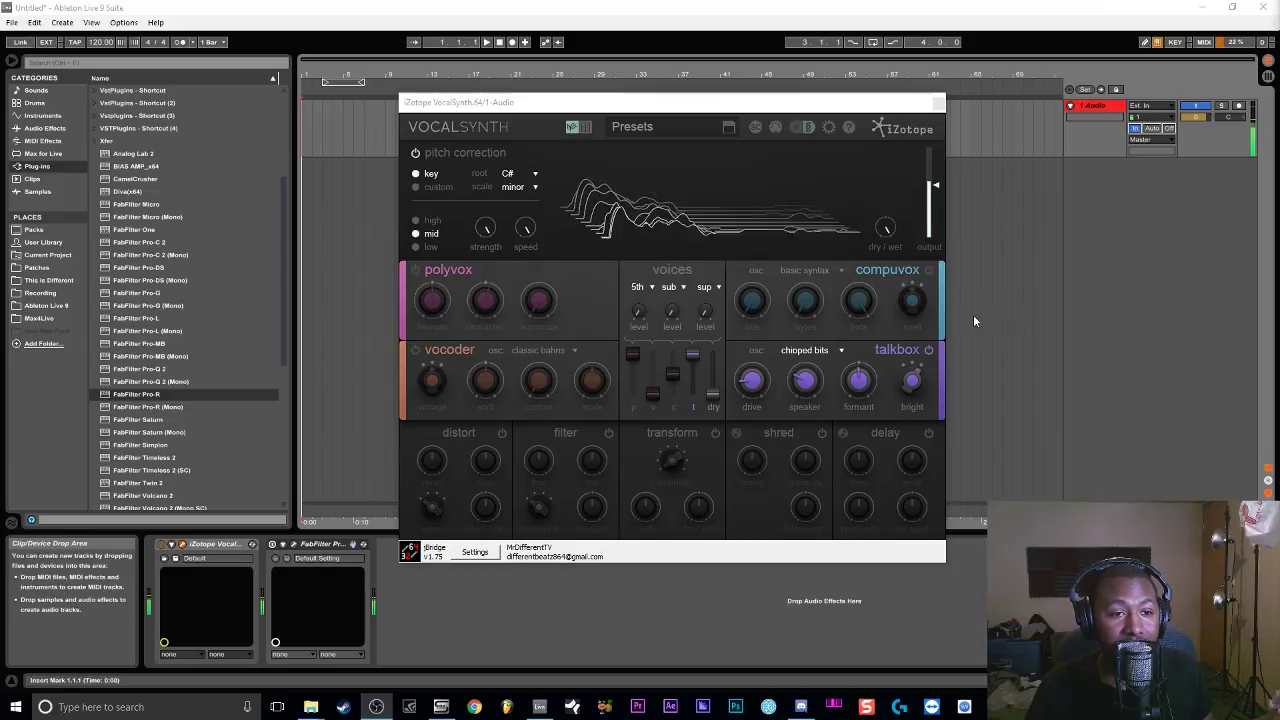
pyautogui.click(170, 548)
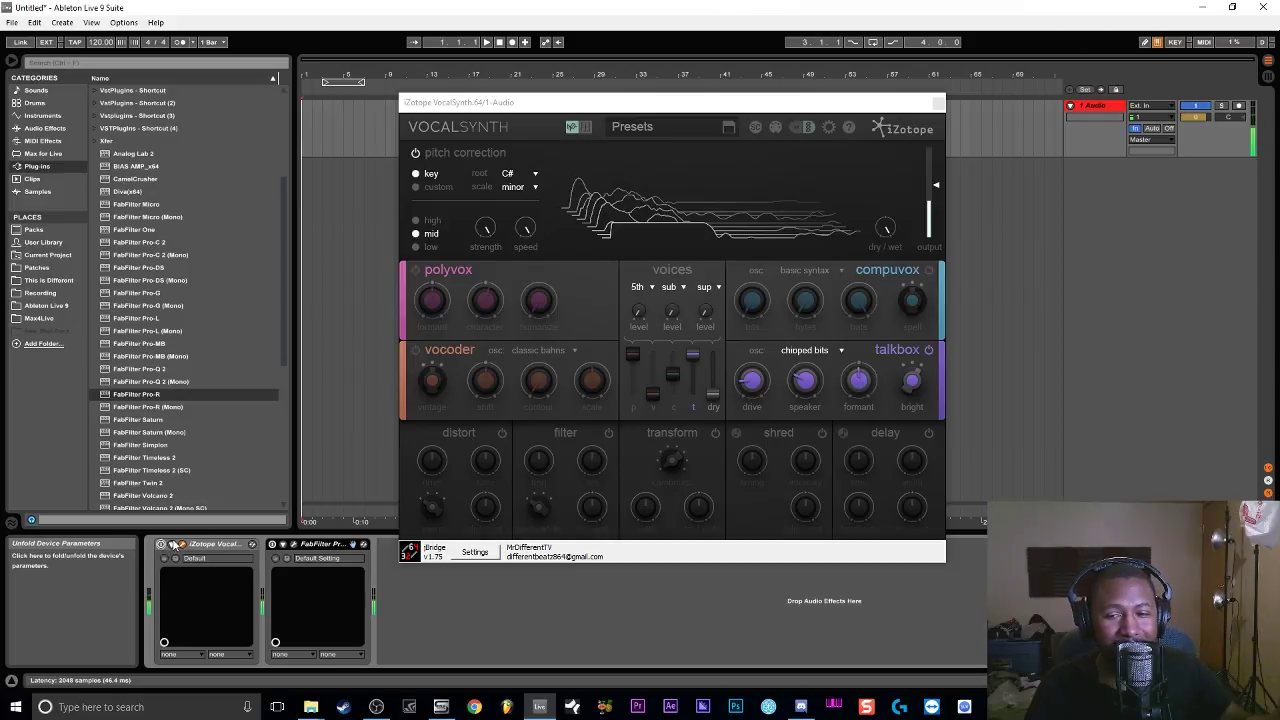
pyautogui.click(716, 436)
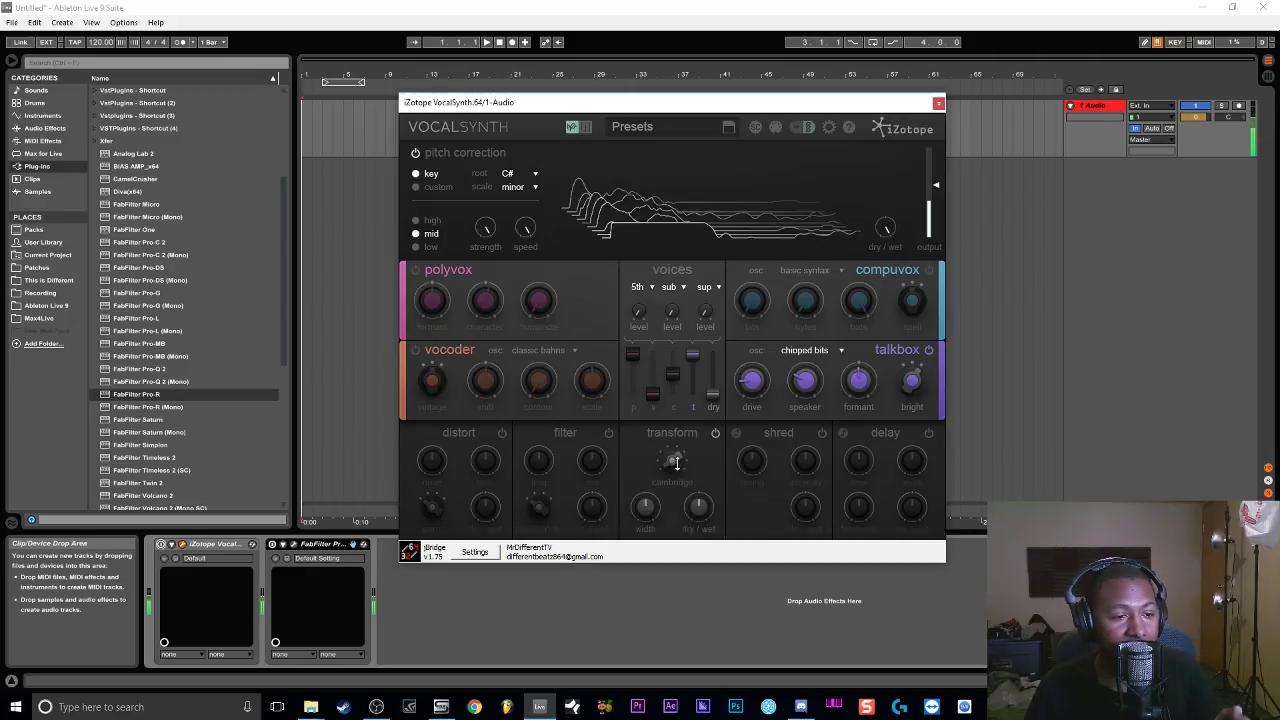
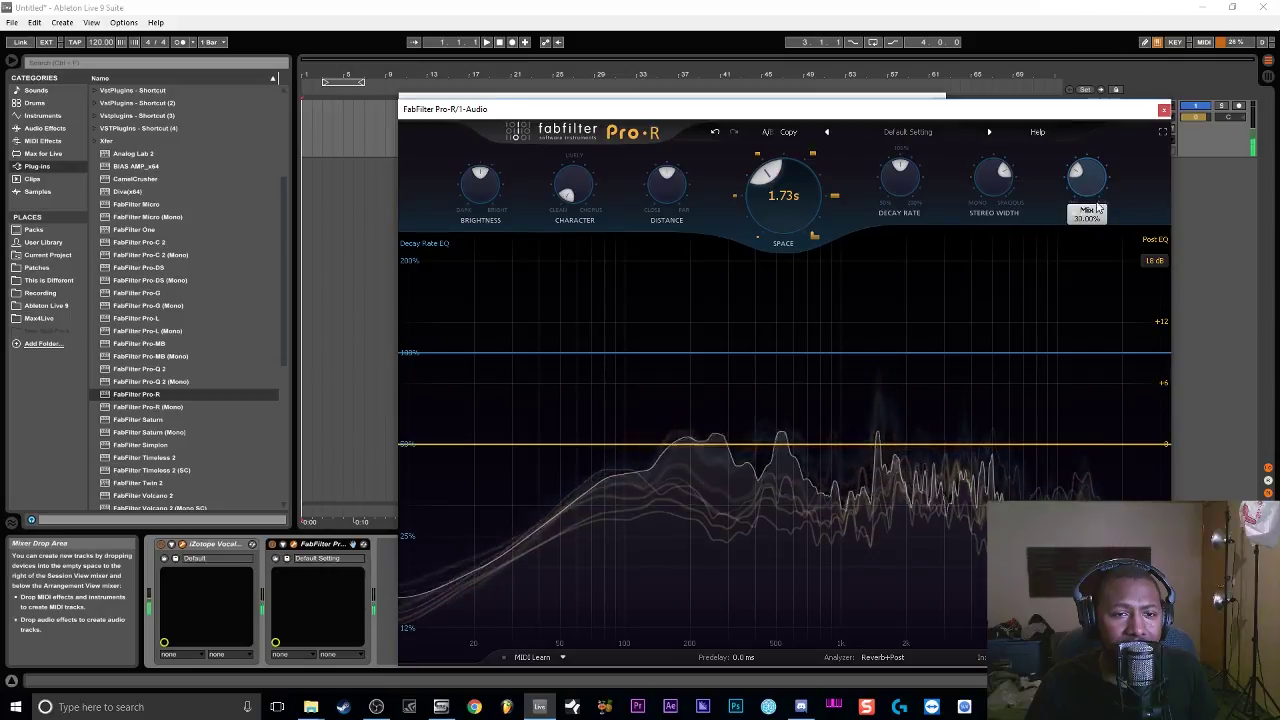
# Lower the reverb mix slightly in FabFilter Pro-R and close its plug-in window
pyautogui.moveTo(1086, 198); pyautogui.dragTo(1082, 208)
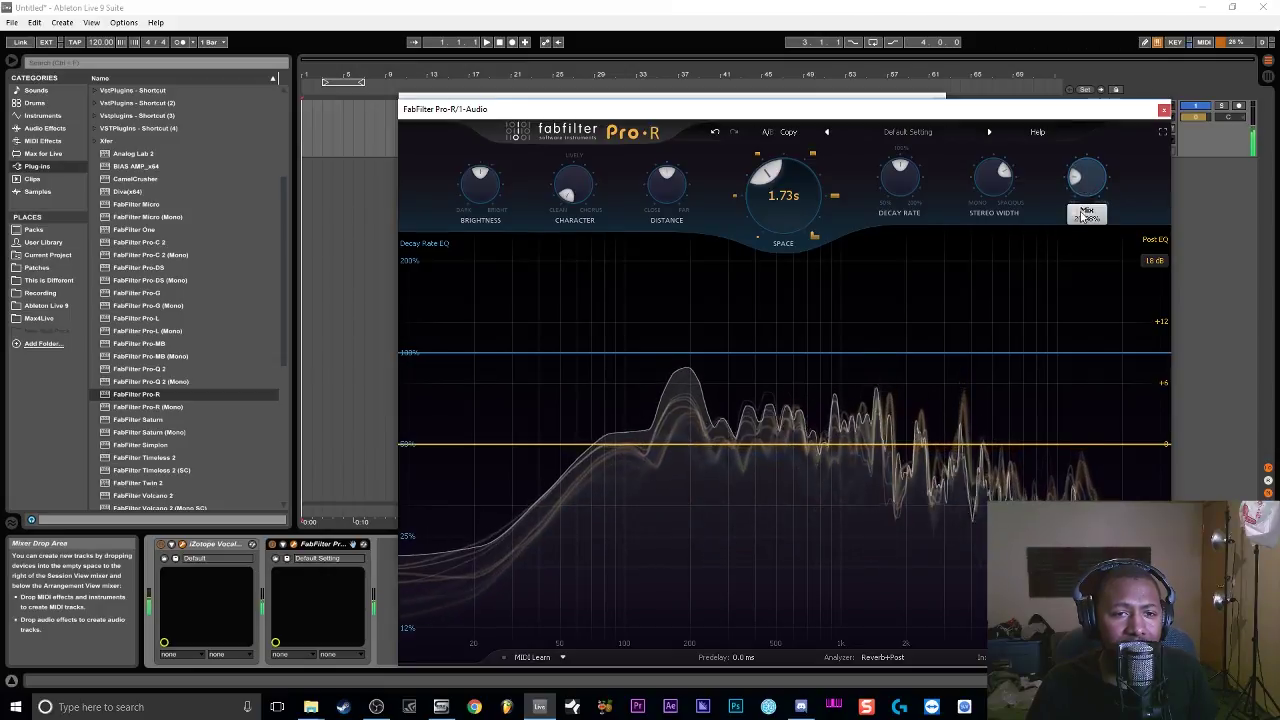
pyautogui.click(1163, 109)
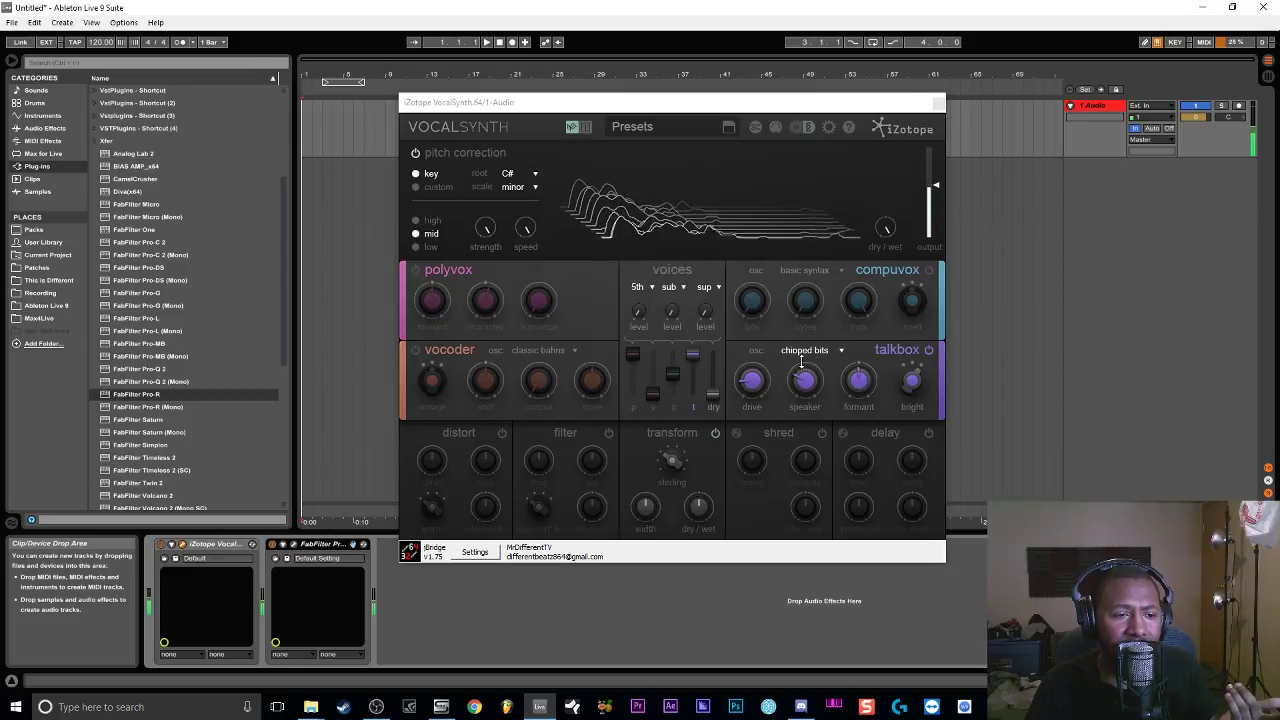
# Switch the transform module off and back on to compare the vocal with and without the sterling setting
pyautogui.click(715, 434)
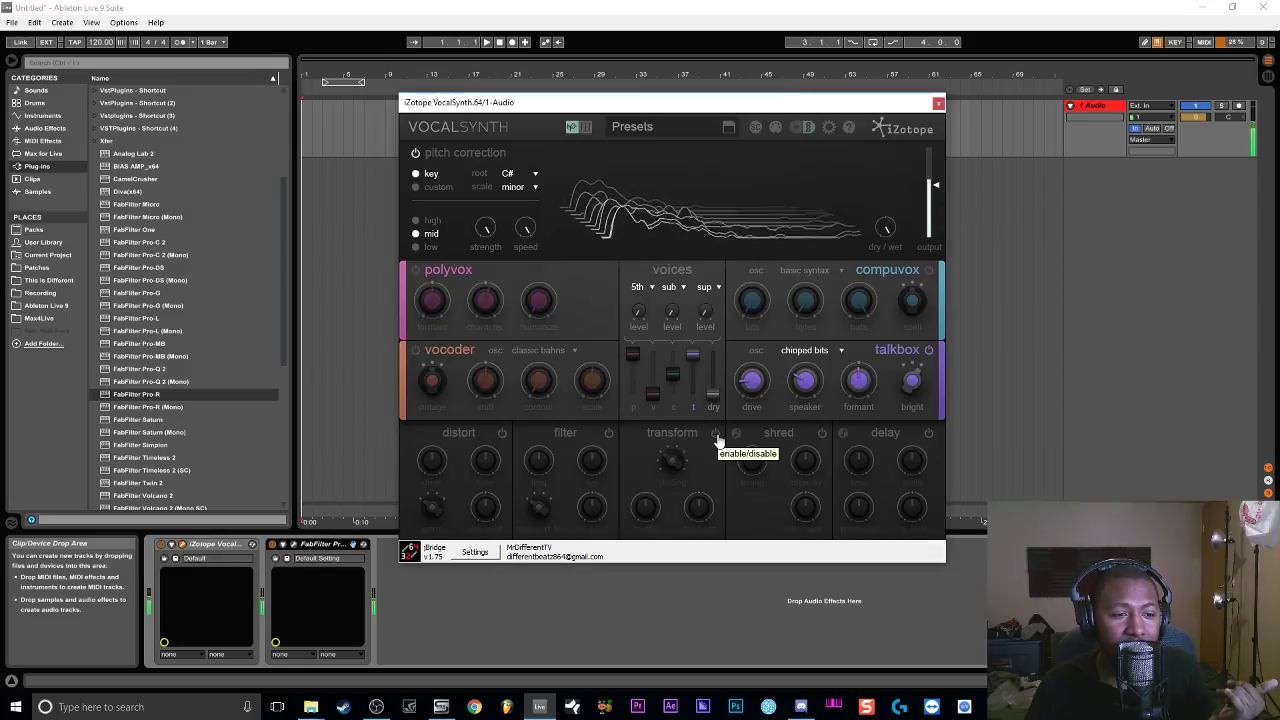
pyautogui.click(716, 437)
# Audition the talkbox oscillator patches circuit growl, nice & easy, noisy analog and pipe dream on the vocal
pyautogui.moveTo(846, 362)
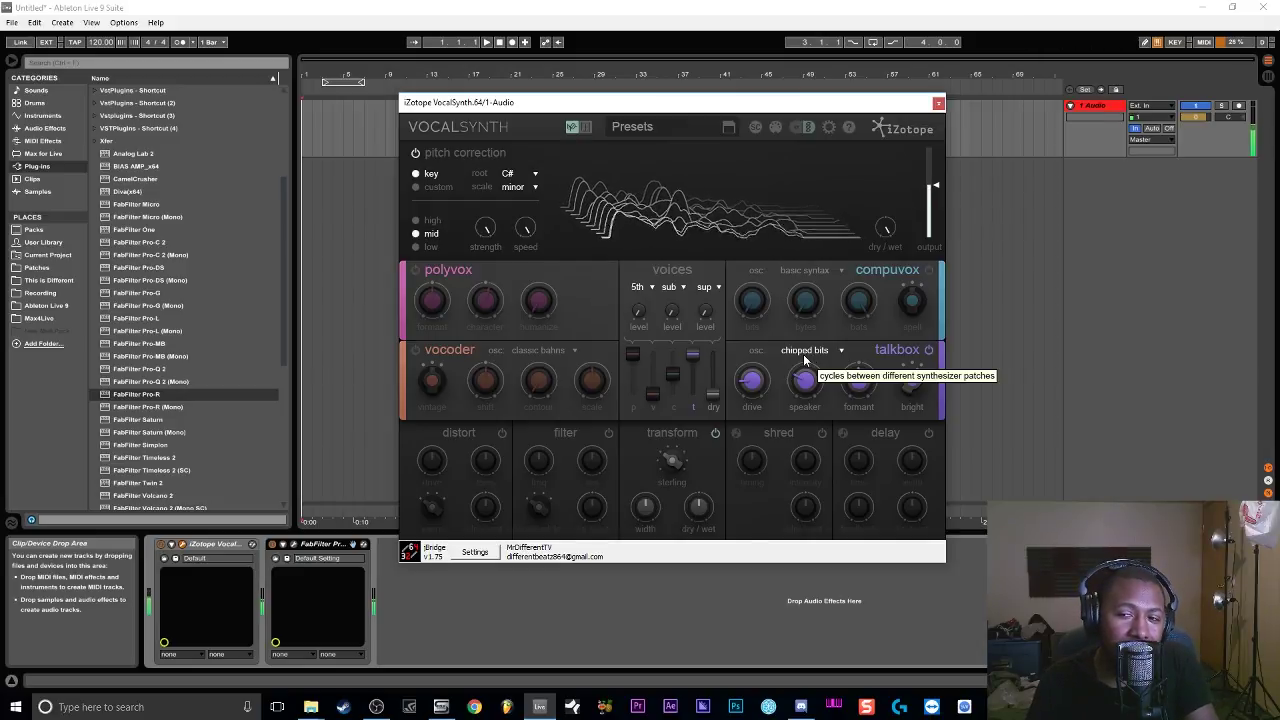
pyautogui.click(806, 352)
pyautogui.click(810, 363)
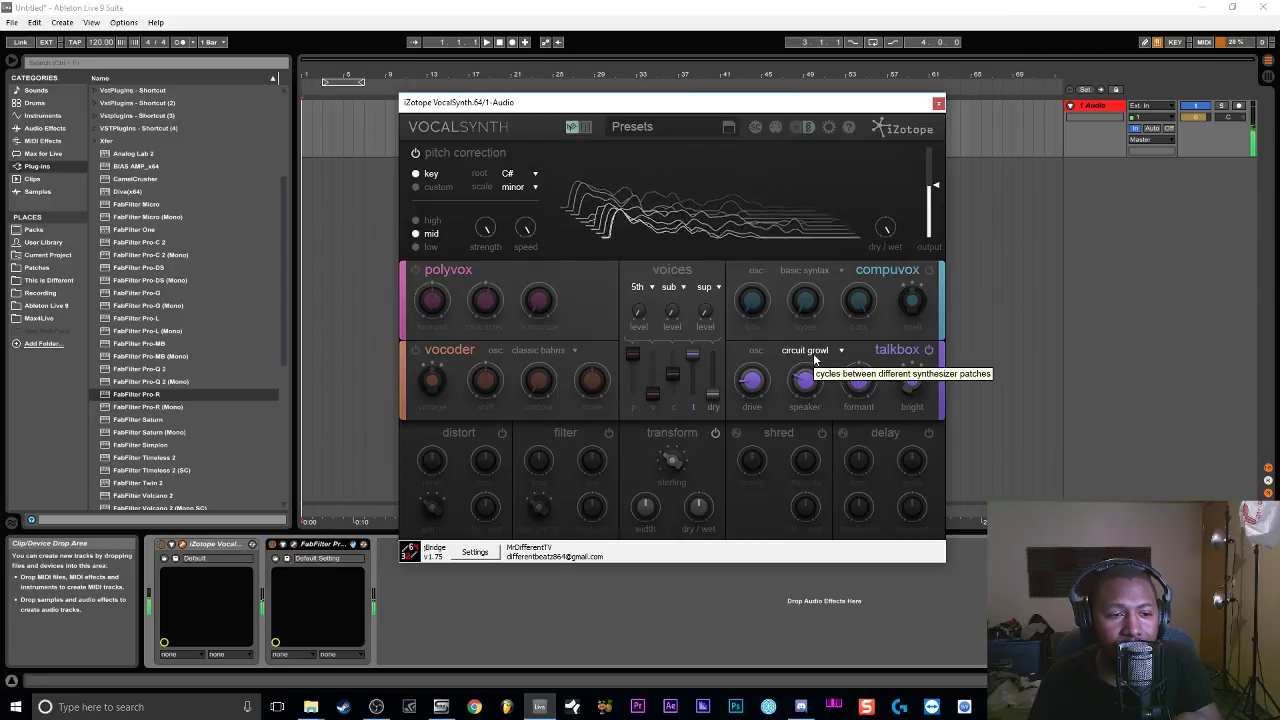
pyautogui.click(814, 358)
pyautogui.click(802, 432)
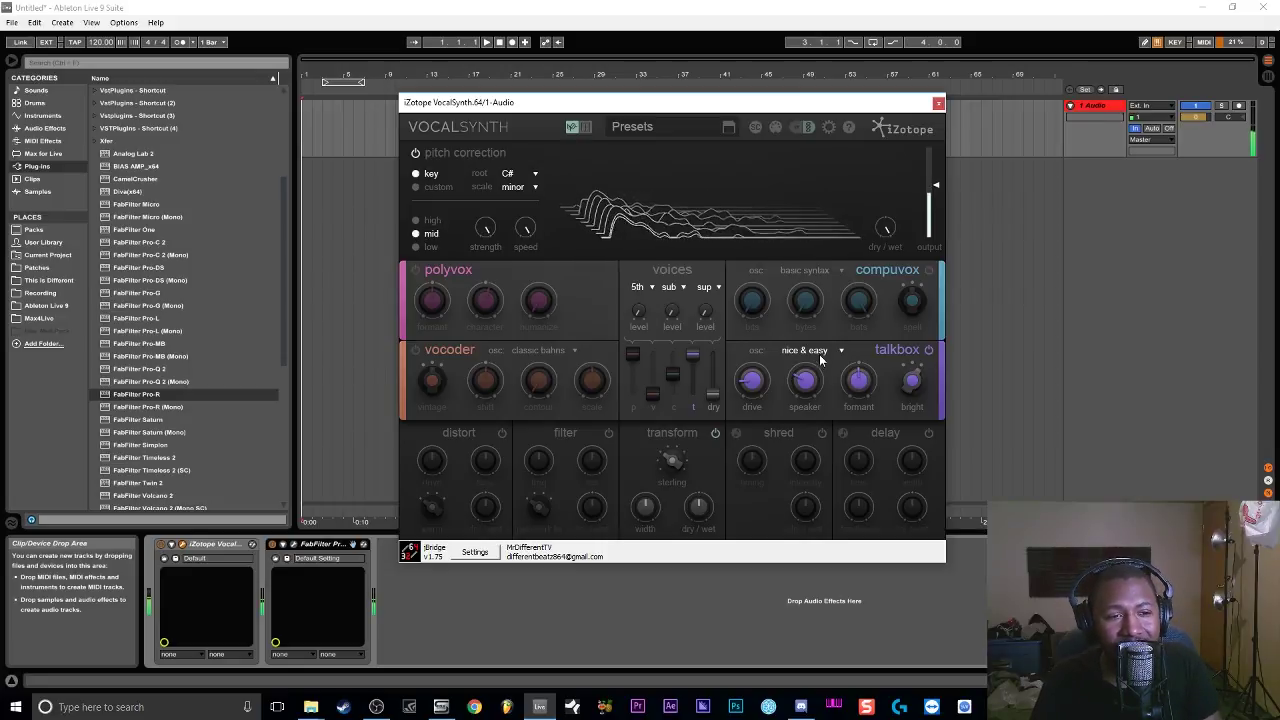
pyautogui.click(819, 357)
pyautogui.click(808, 448)
pyautogui.click(819, 357)
pyautogui.click(817, 459)
# Audition the talkbox oscillator patches plastic solo and too square, and return the oscillator to chipped bits
pyautogui.moveTo(826, 398)
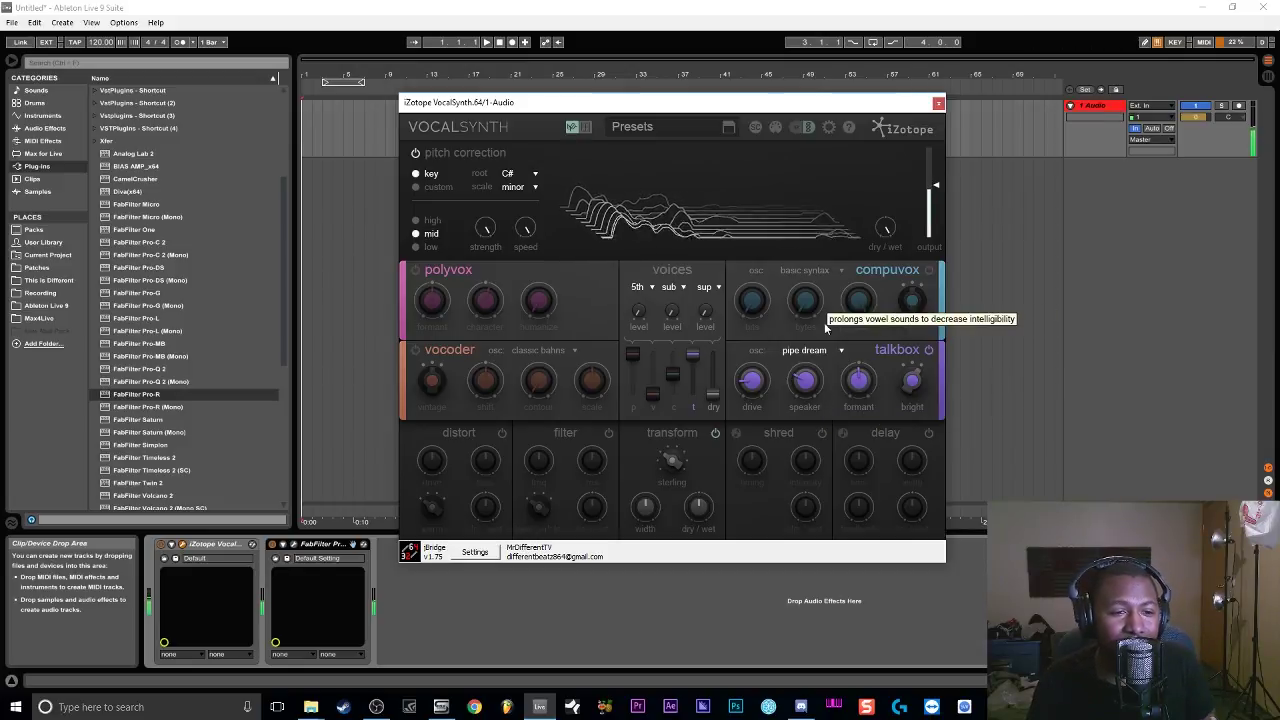
pyautogui.click(822, 354)
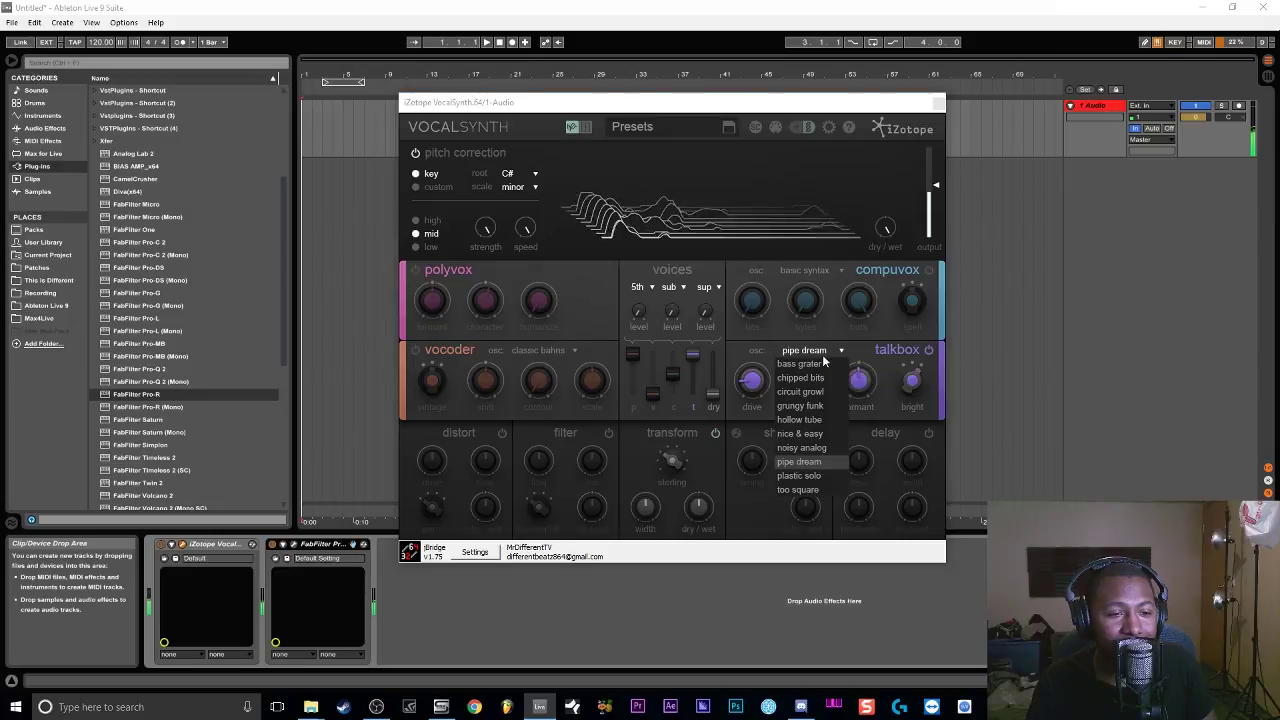
pyautogui.click(815, 479)
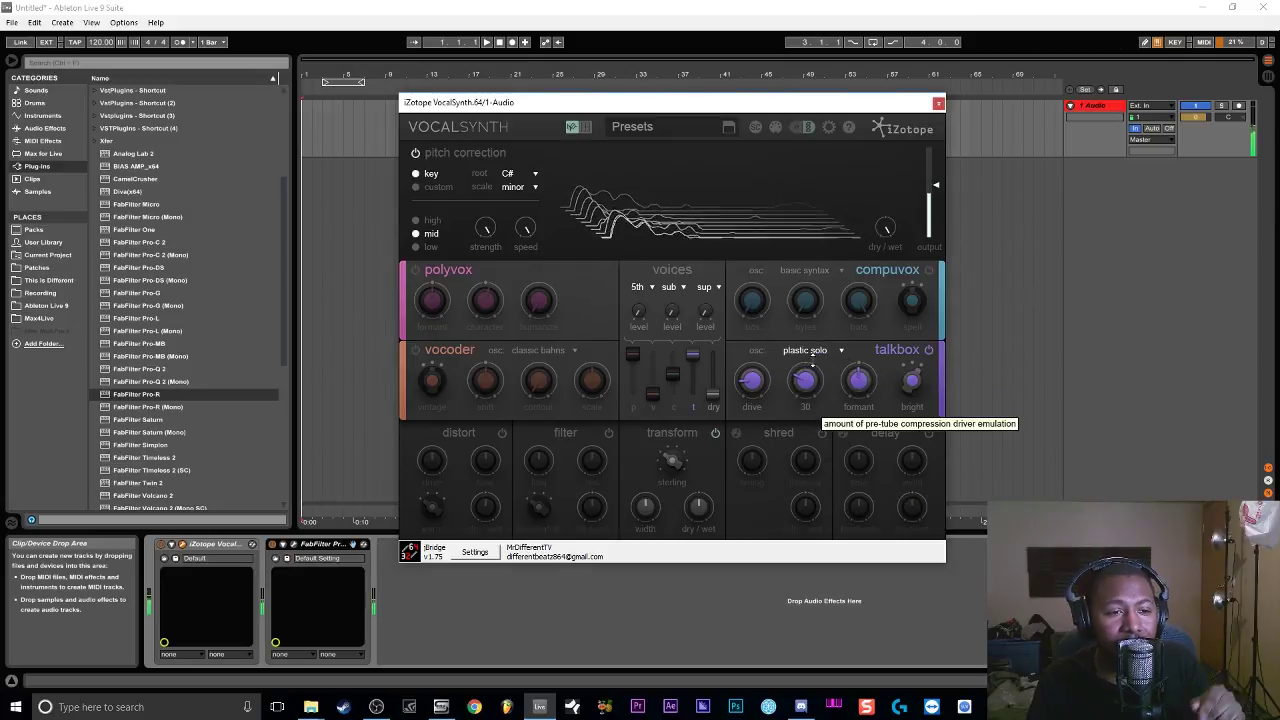
pyautogui.click(812, 351)
pyautogui.click(798, 489)
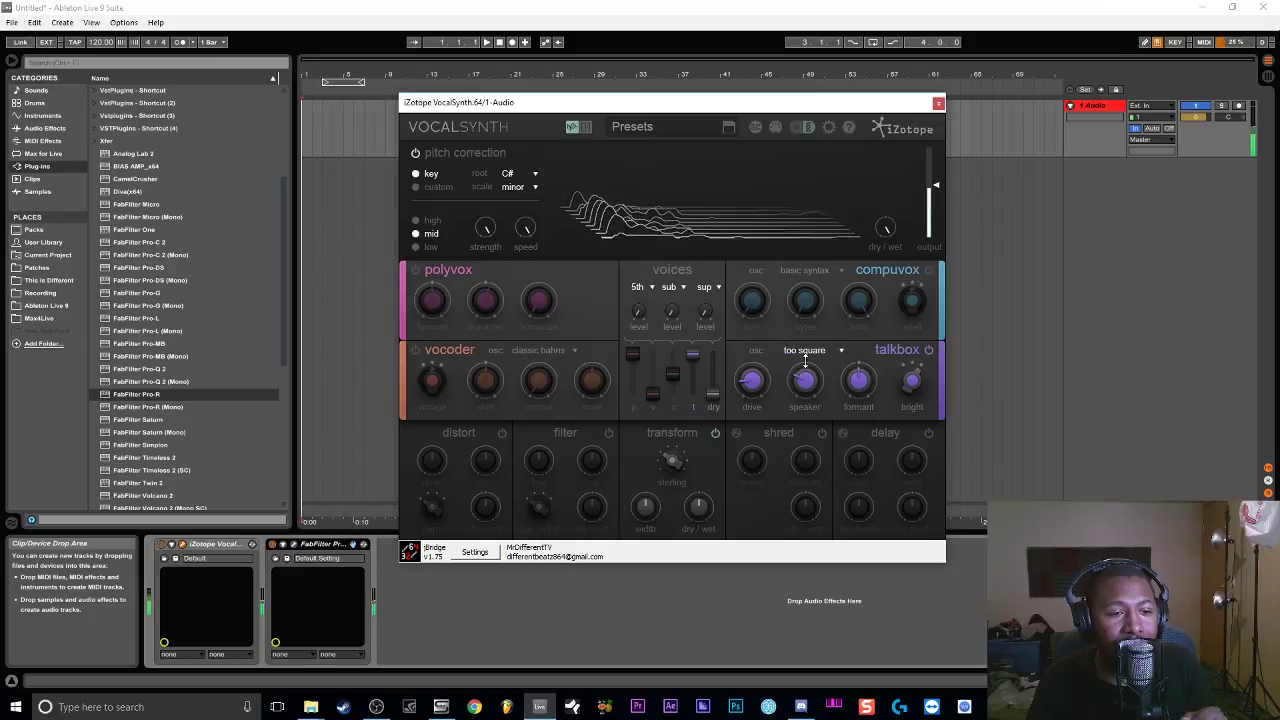
pyautogui.click(808, 352)
pyautogui.click(805, 377)
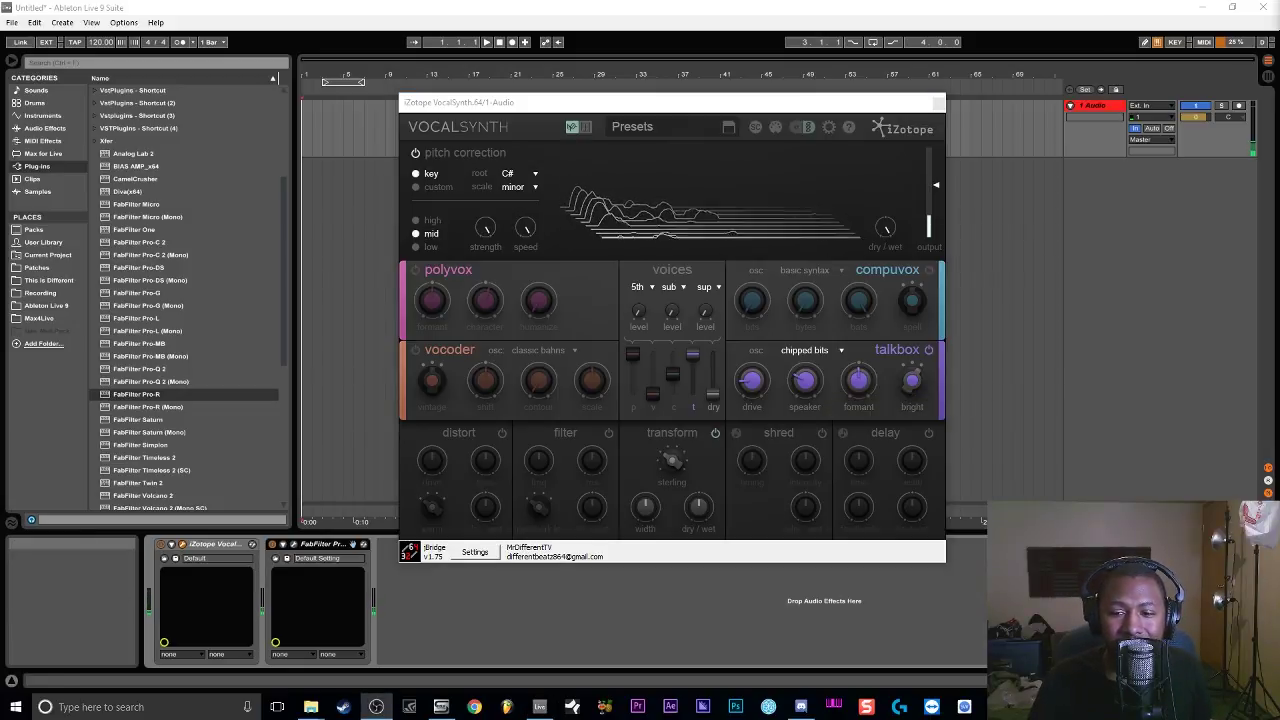
# Set the audio track's input monitoring to Auto
pyautogui.click(1155, 130)
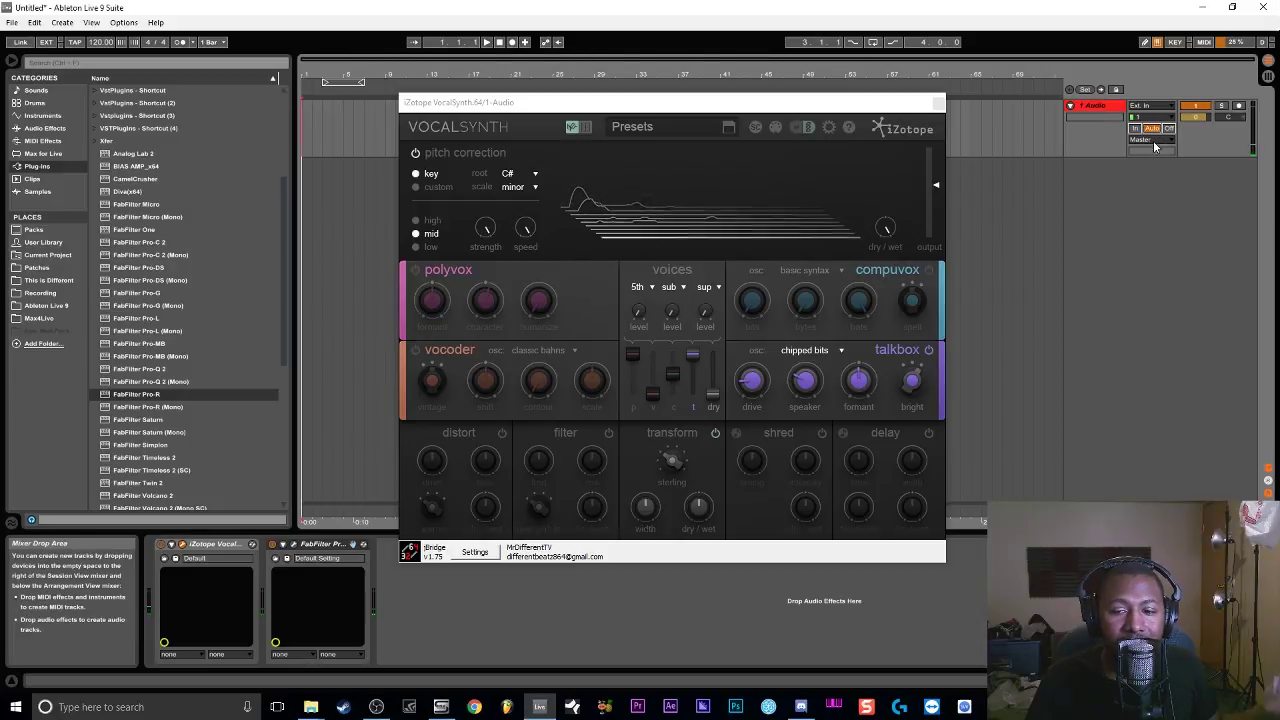